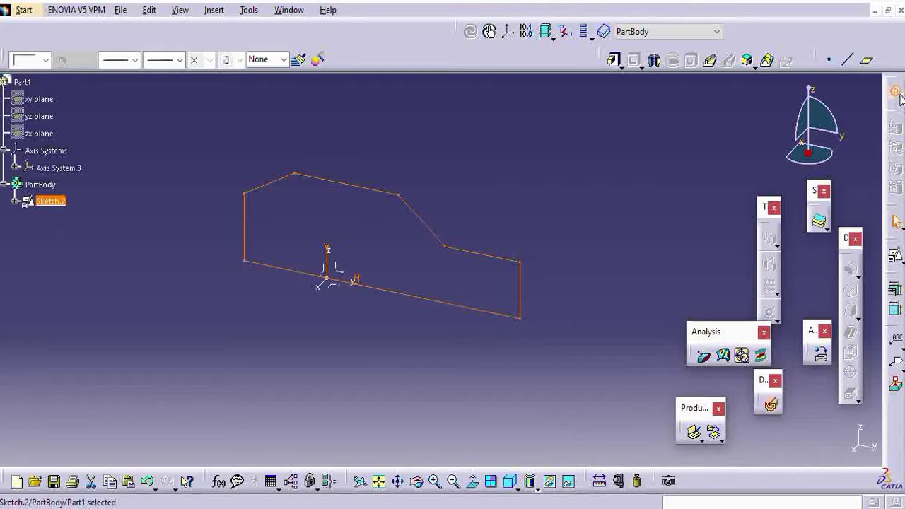
# Pad Sketch.2 to a 200mm length with Mirrored extent, then orbit to a side-on view of the solid.
pyautogui.click(613, 62)
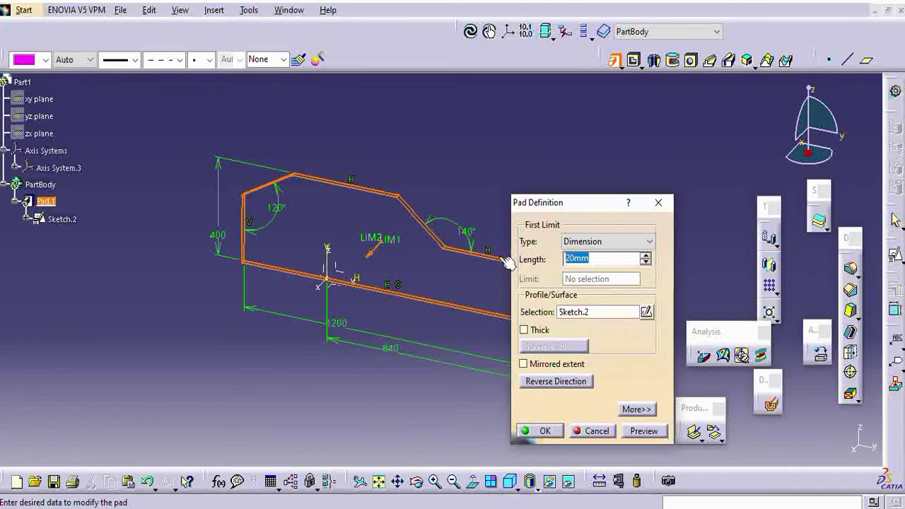
pyautogui.click(542, 364)
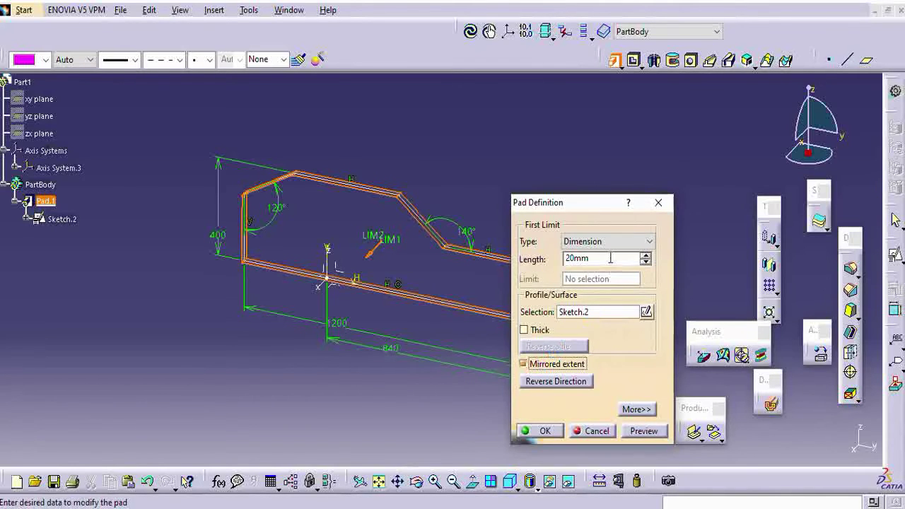
pyautogui.click(575, 259)
pyautogui.write('0')
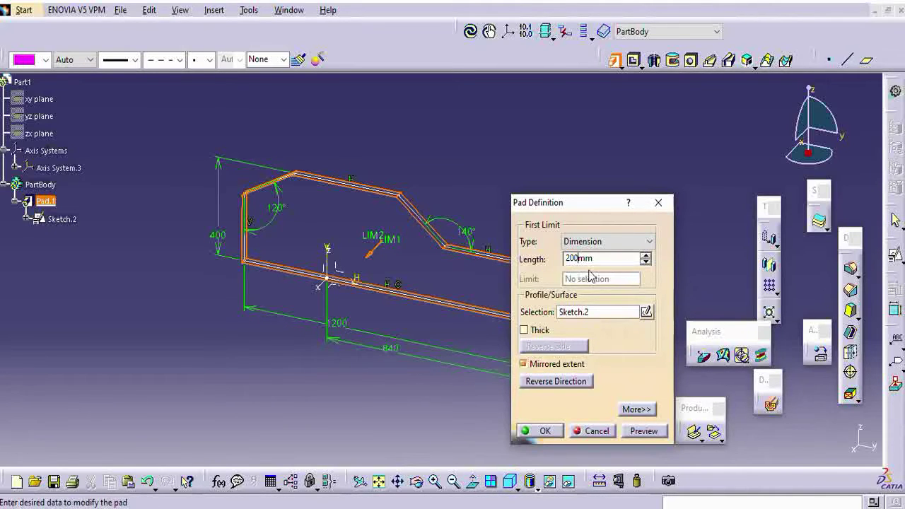
pyautogui.click(599, 315)
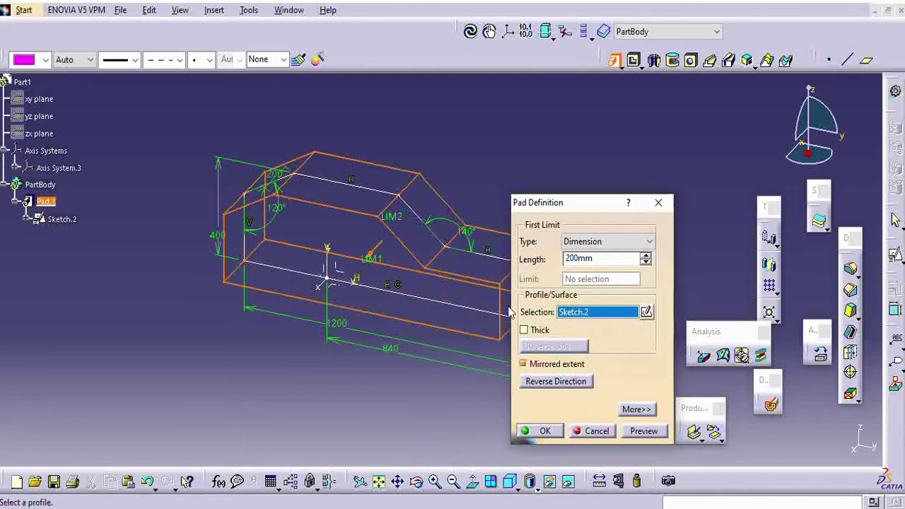
pyautogui.moveTo(509, 311); pyautogui.dragTo(212, 304, button='middle')
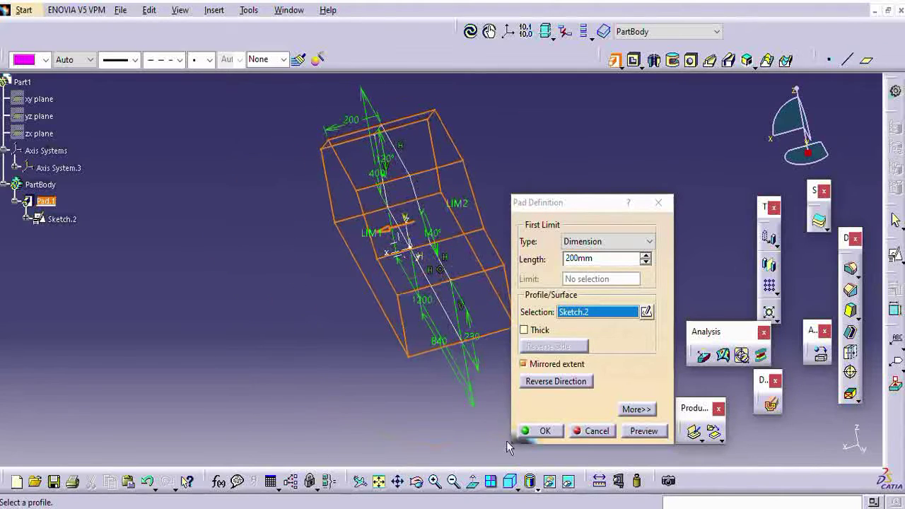
pyautogui.click(538, 430)
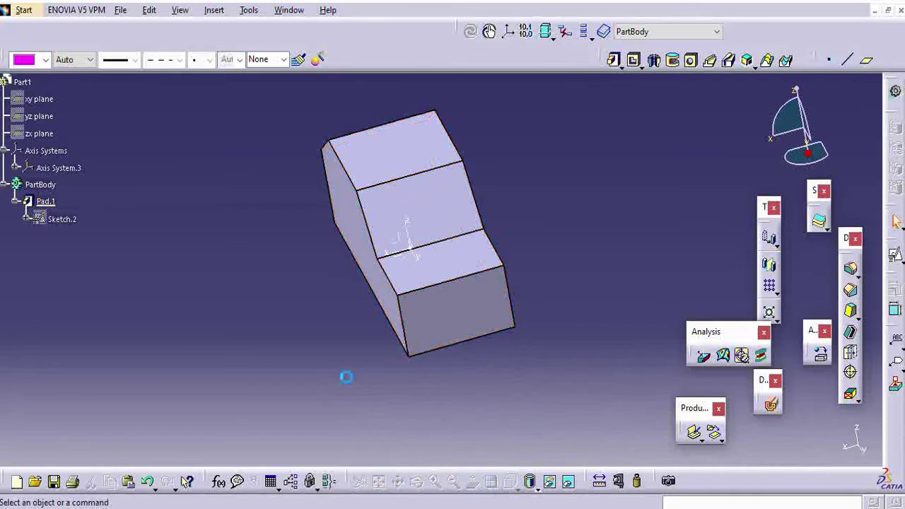
pyautogui.moveTo(346, 377); pyautogui.dragTo(340, 358, button='middle')
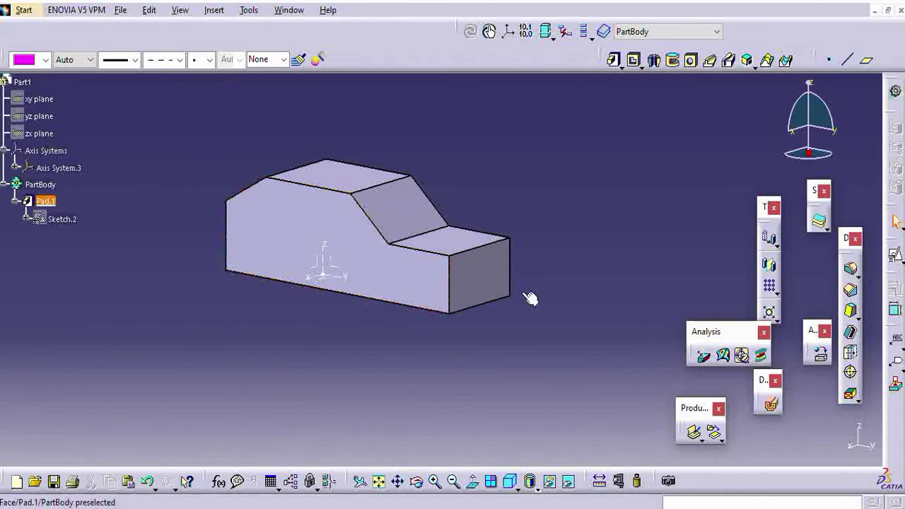
pyautogui.moveTo(323, 315); pyautogui.dragTo(407, 331, button='middle')
# Round the top front edge of the nose with a 22mm Edge Fillet and orbit to a three-quarter view.
pyautogui.click(851, 268)
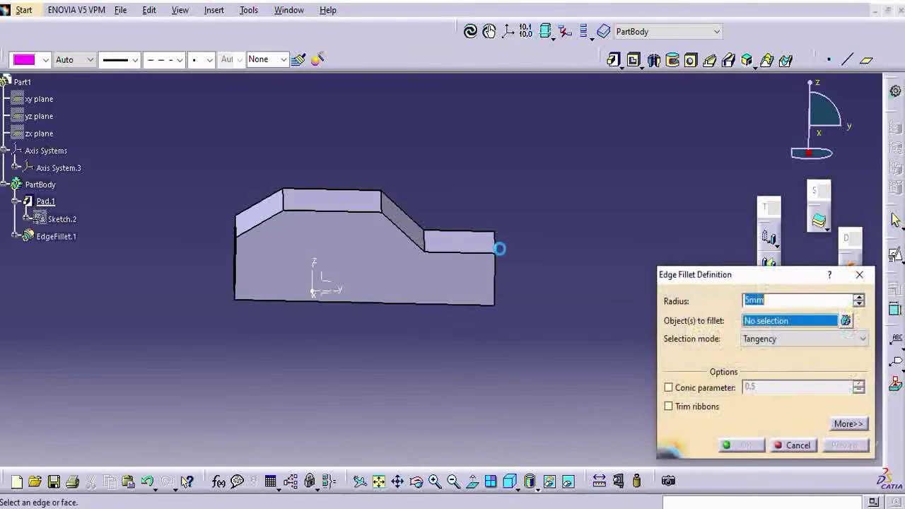
pyautogui.click(431, 240)
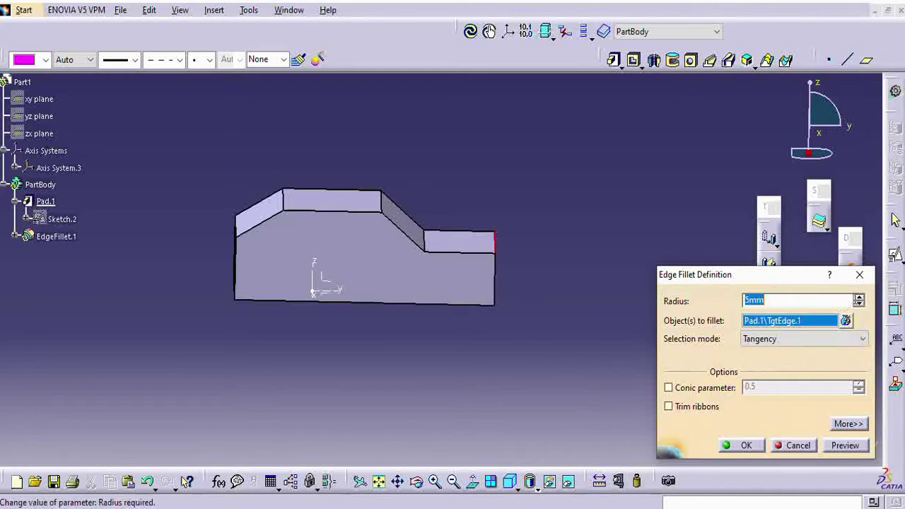
pyautogui.click(857, 297)
pyautogui.click(858, 297)
pyautogui.click(858, 298)
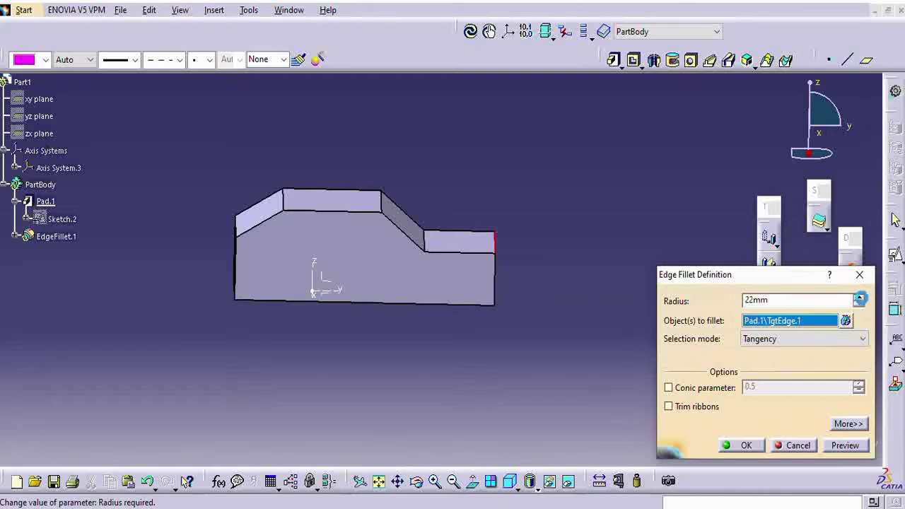
pyautogui.press('Return')
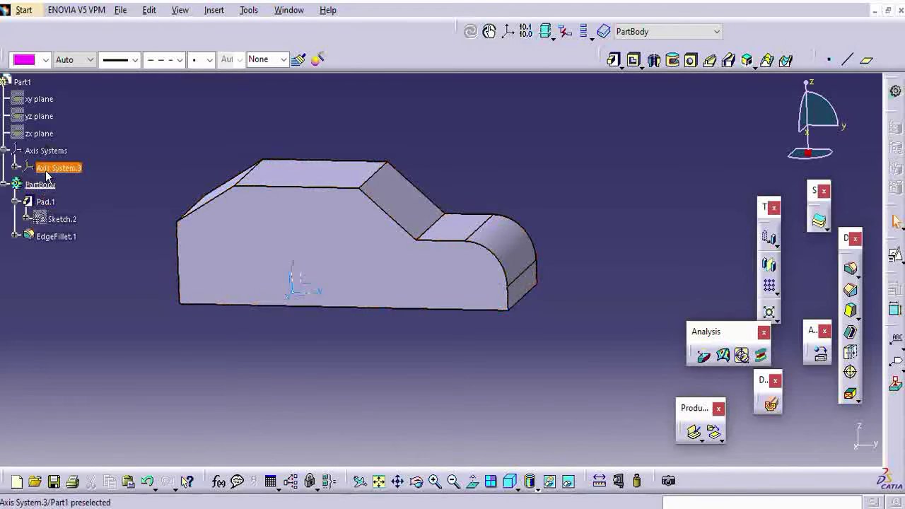
pyautogui.moveTo(308, 248); pyautogui.dragTo(561, 252, button='middle')
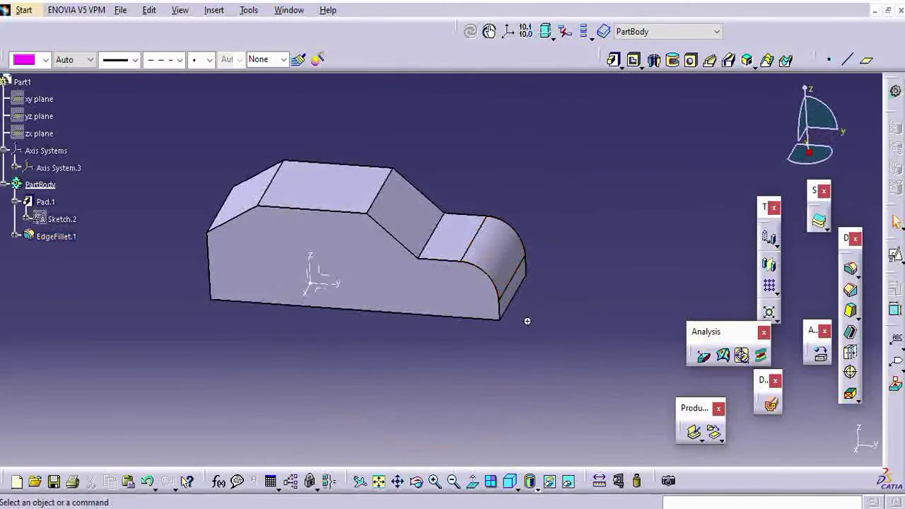
pyautogui.moveTo(525, 318); pyautogui.dragTo(506, 334, button='middle')
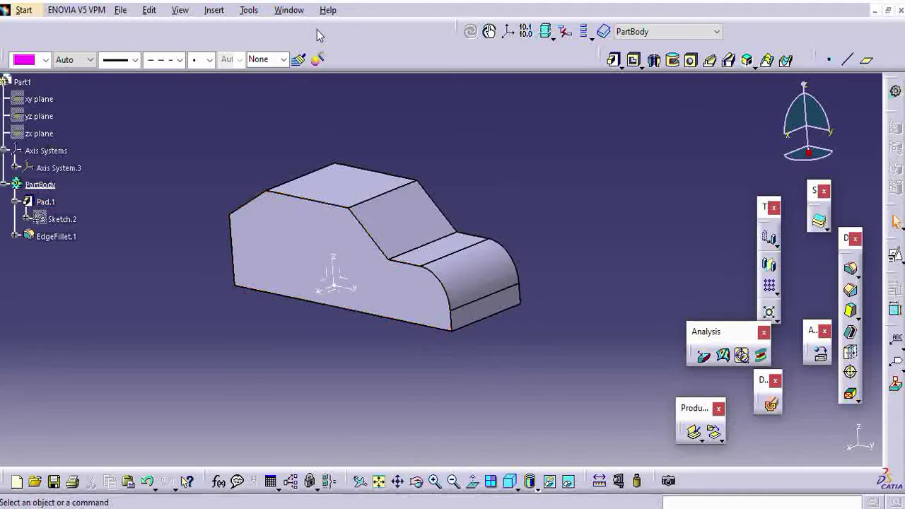
# Switch to the Generative Shape Design workbench.
pyautogui.click(215, 10)
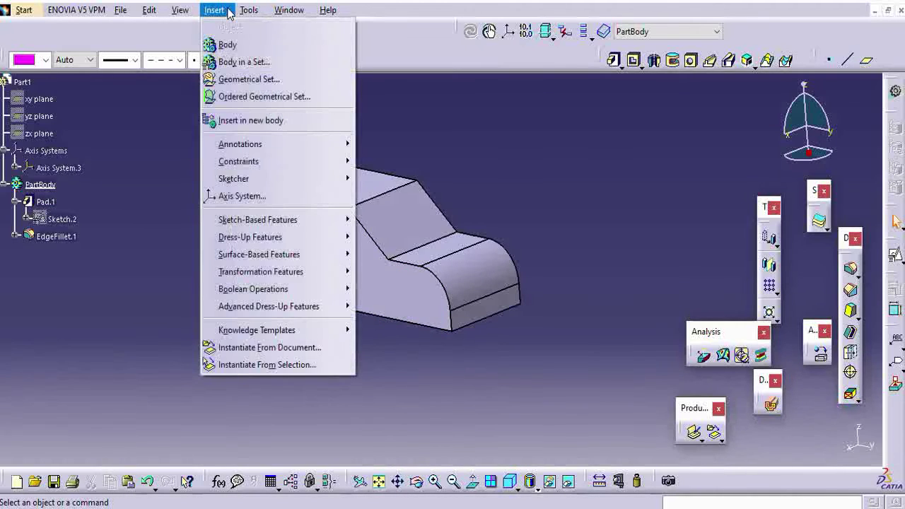
pyautogui.click(214, 10)
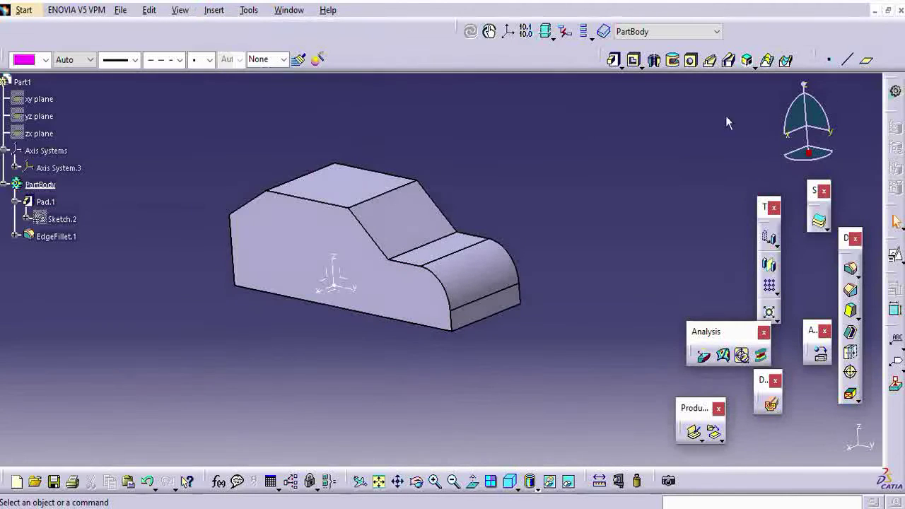
pyautogui.click(894, 97)
pyautogui.click(719, 261)
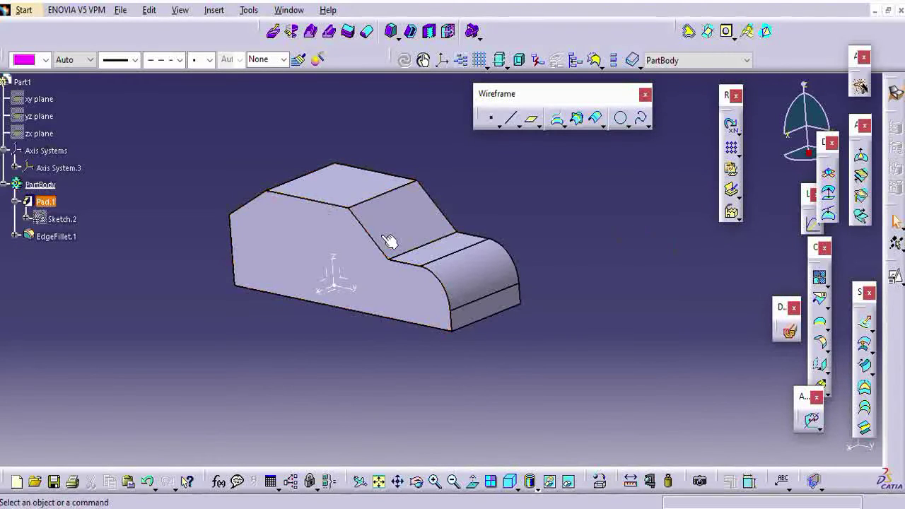
# Insert Geometrical Set.1 under Part1, then hide and reshow the PartBody solid.
pyautogui.click(213, 10)
pyautogui.click(239, 77)
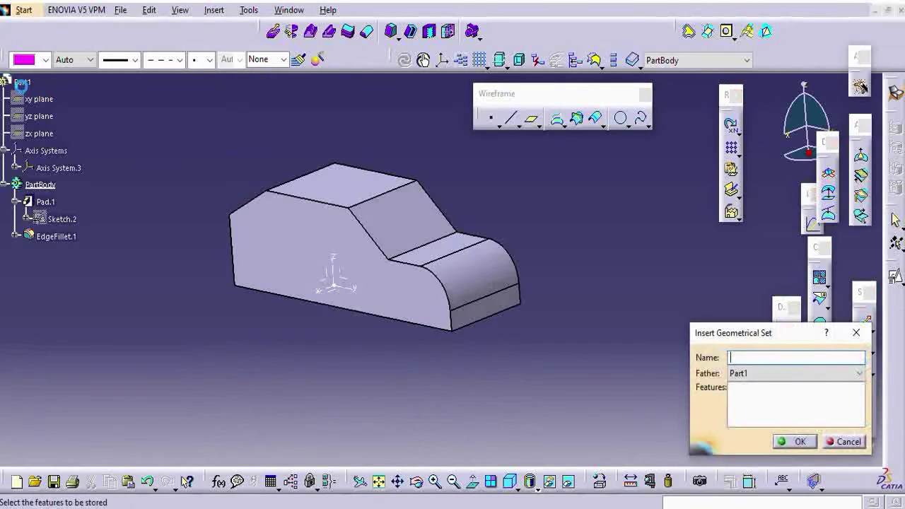
pyautogui.click(785, 439)
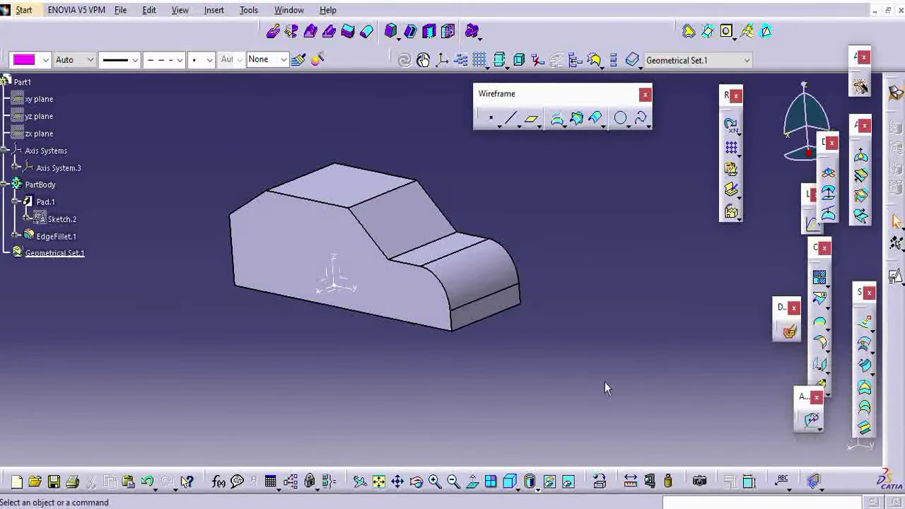
pyautogui.rightClick(44, 184)
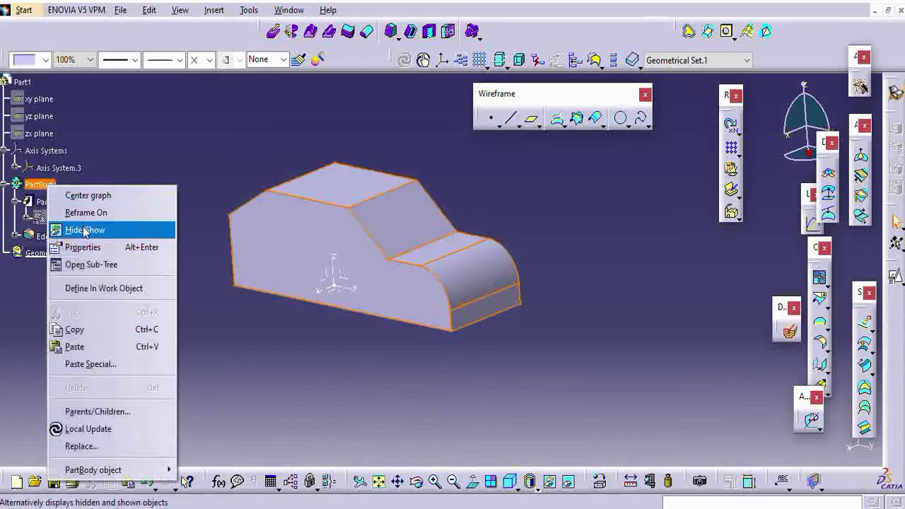
pyautogui.click(85, 230)
pyautogui.rightClick(40, 184)
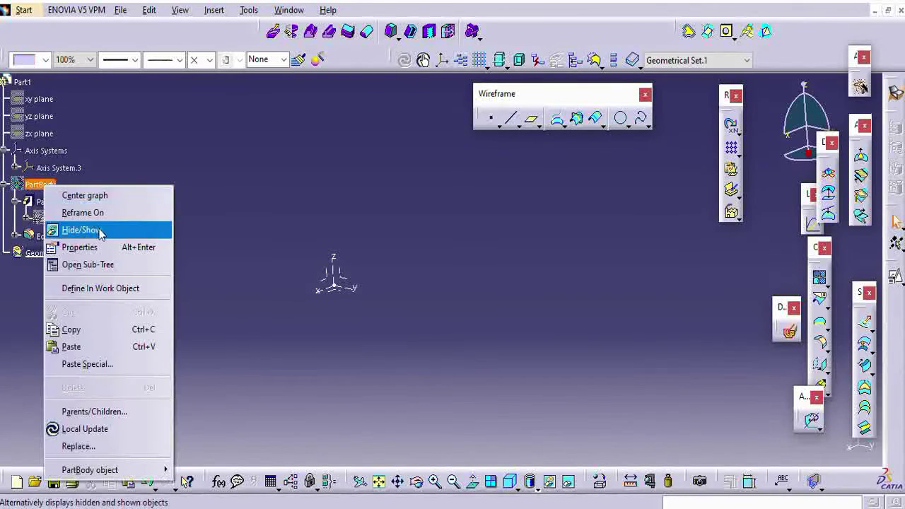
pyautogui.click(100, 234)
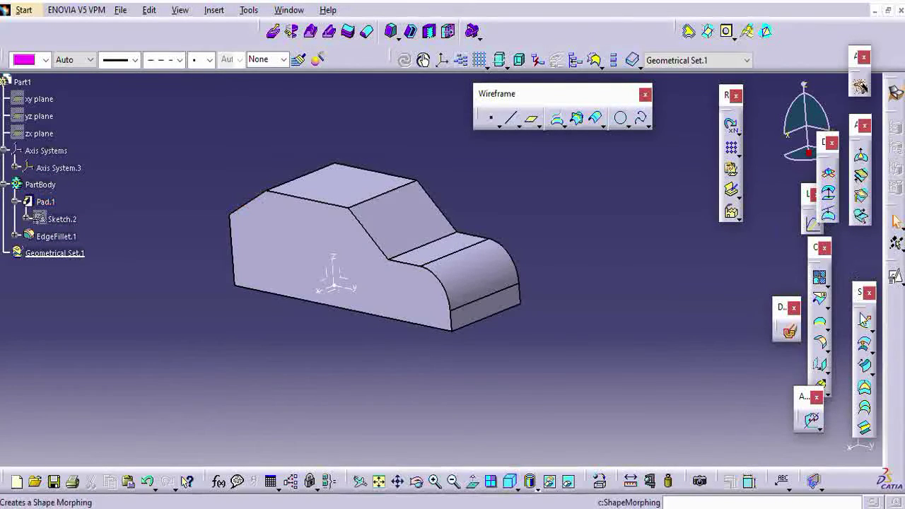
# Extract the lower front face and the sloped windscreen face as Extract.1 and Extract.2.
pyautogui.click(827, 328)
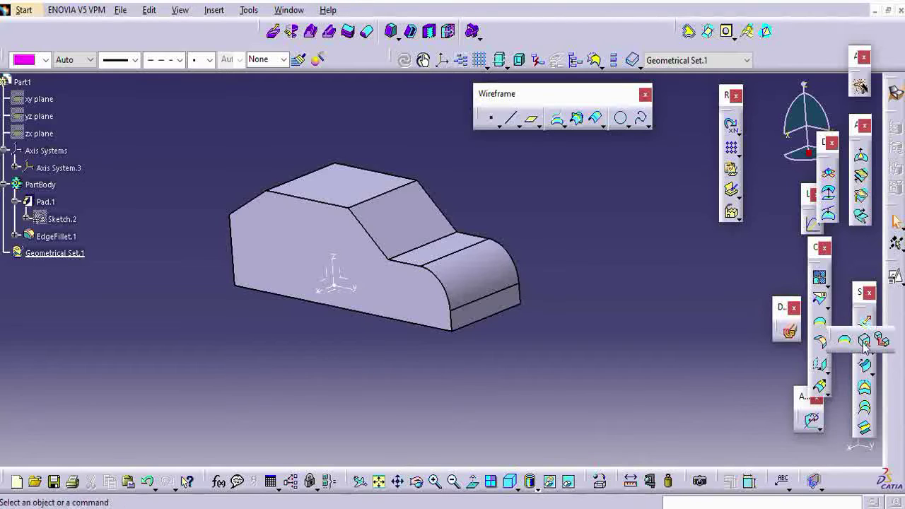
pyautogui.click(844, 339)
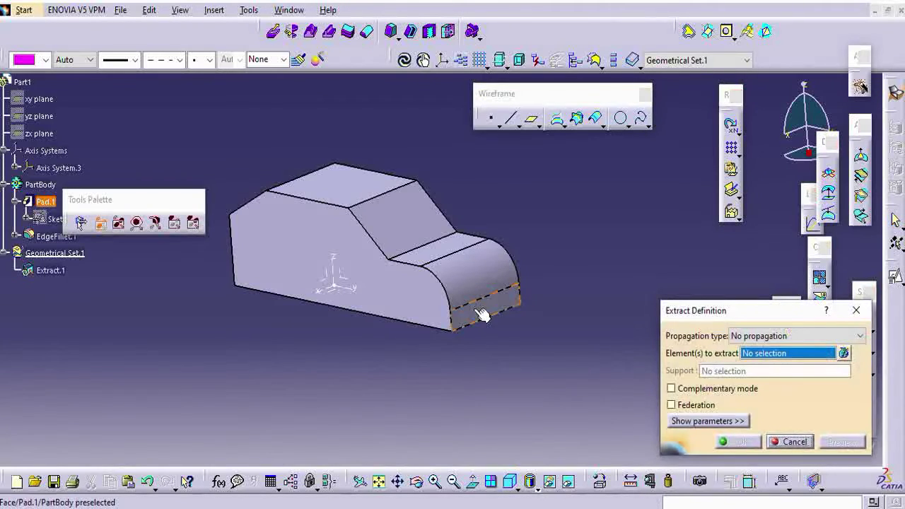
pyautogui.click(502, 315)
pyautogui.click(735, 443)
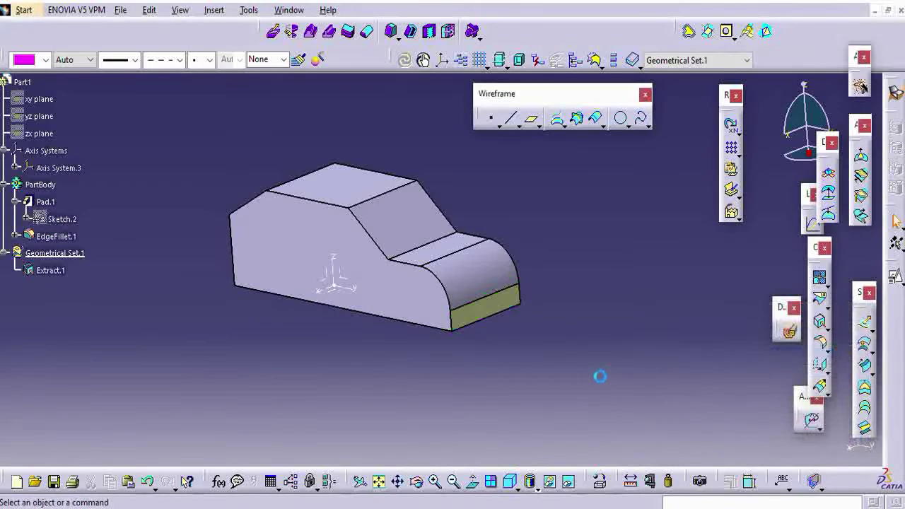
pyautogui.click(819, 322)
pyautogui.click(379, 217)
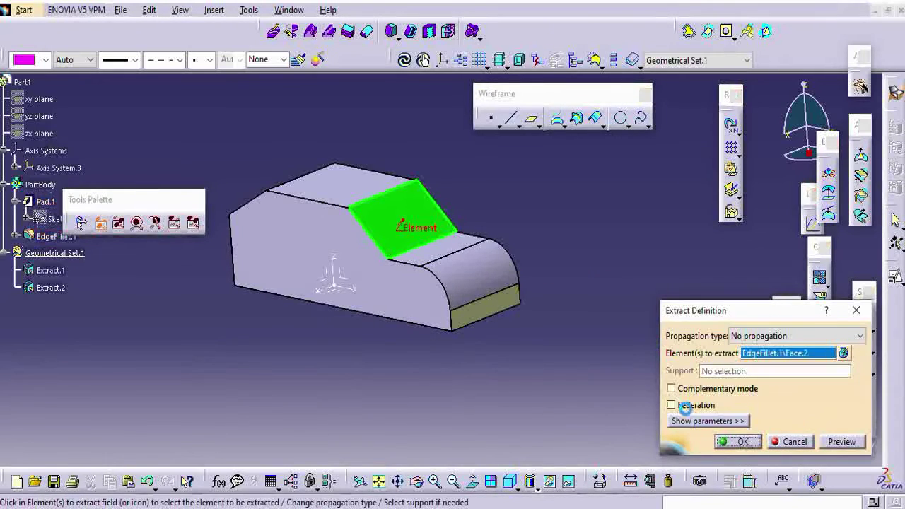
pyautogui.click(736, 441)
pyautogui.click(819, 322)
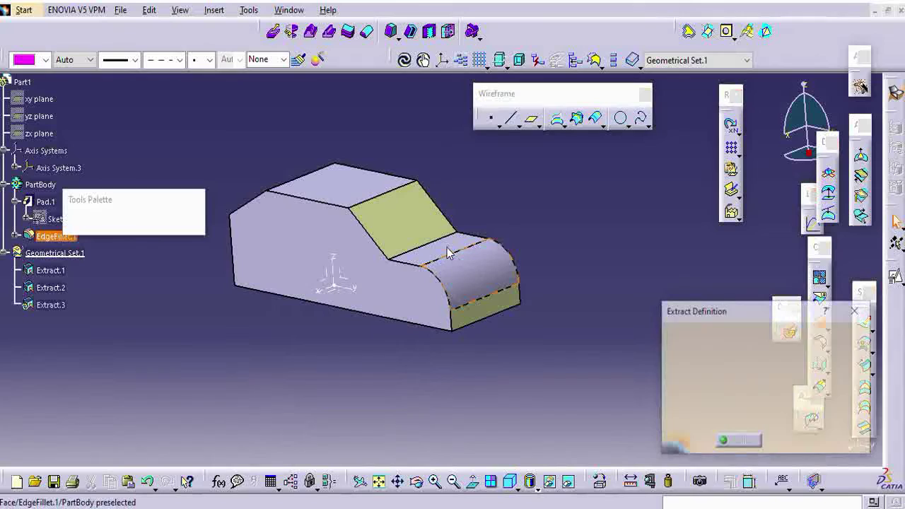
pyautogui.click(448, 246)
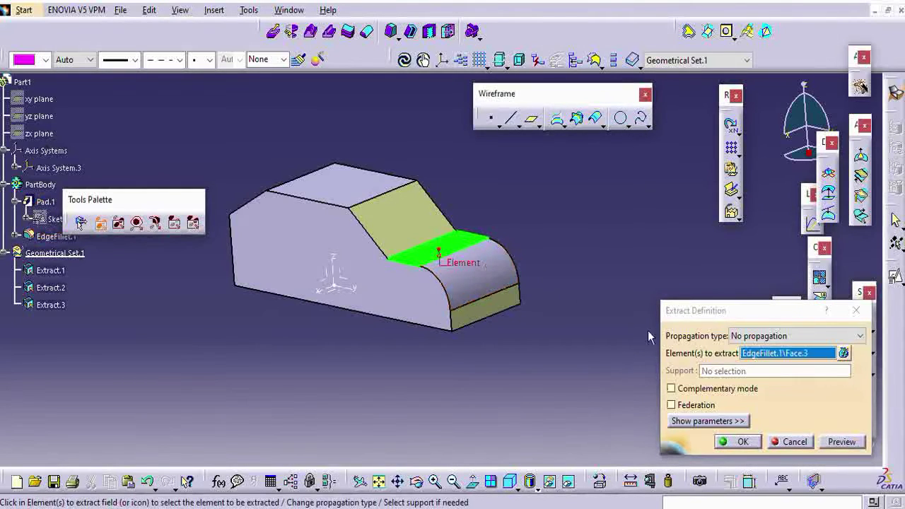
pyautogui.click(791, 441)
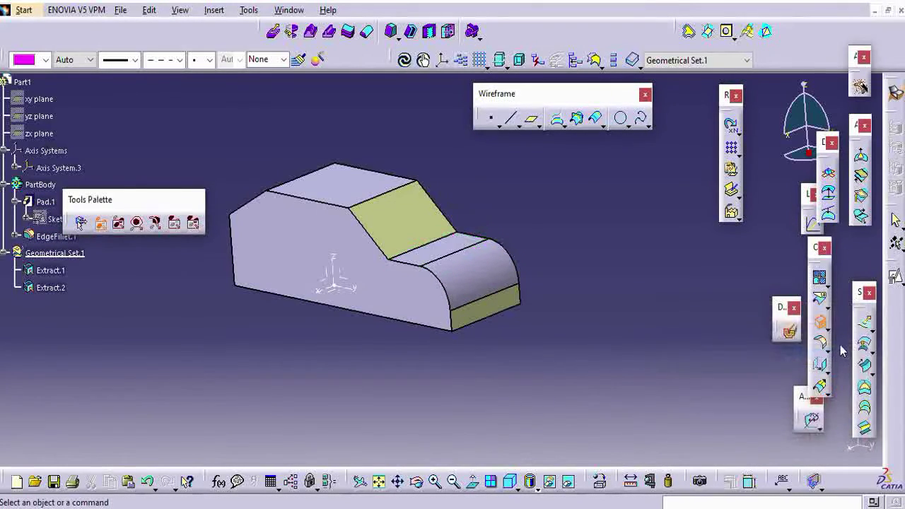
# Extract fillet faces Face.3 and Face.4 together as Multiple Extract.1.
pyautogui.click(824, 345)
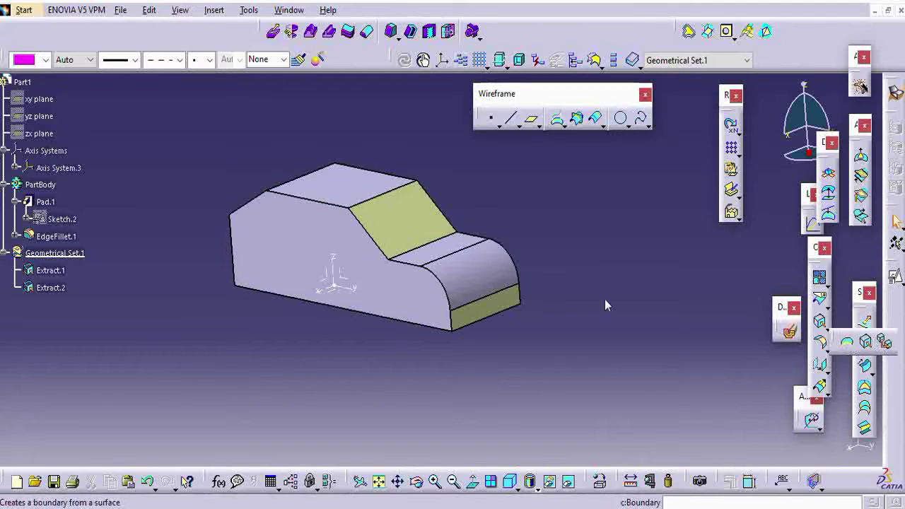
pyautogui.click(884, 342)
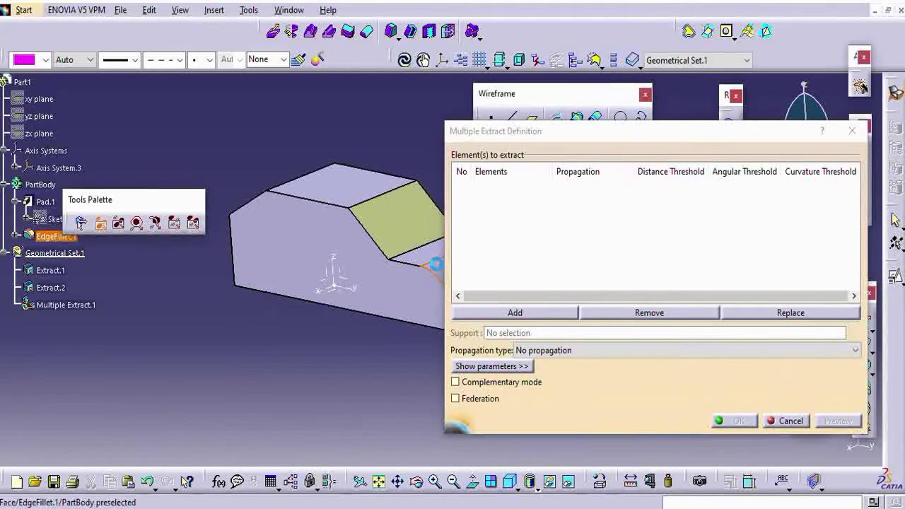
pyautogui.click(431, 260)
pyautogui.click(429, 262)
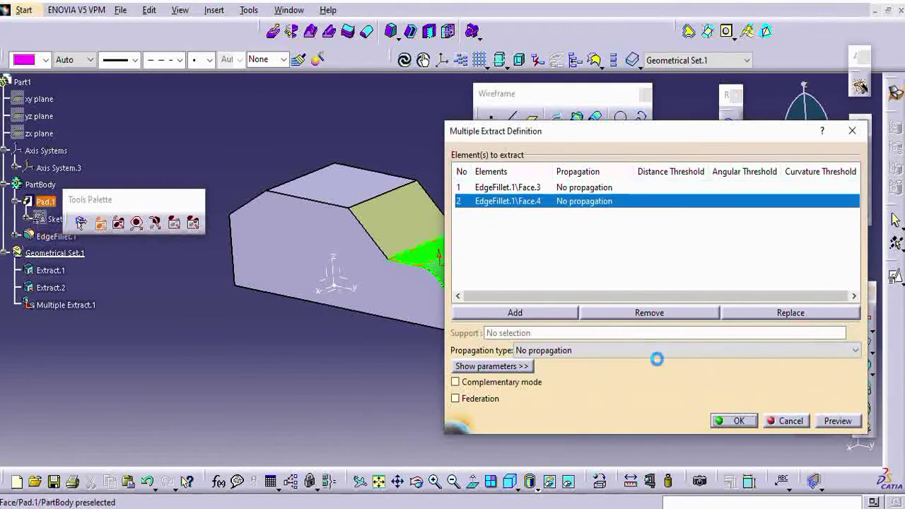
pyautogui.click(734, 420)
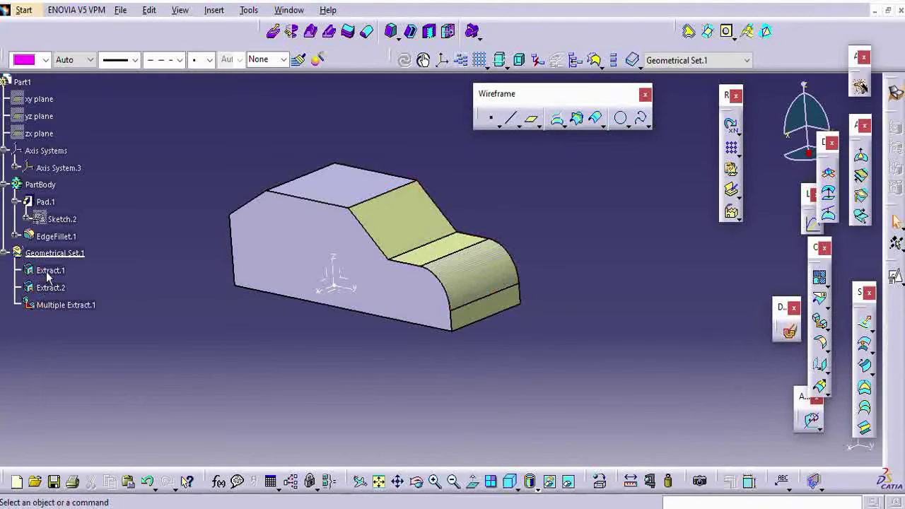
# Hide PartBody and orbit to inspect the extracted surfaces edge-on.
pyautogui.click(60, 252)
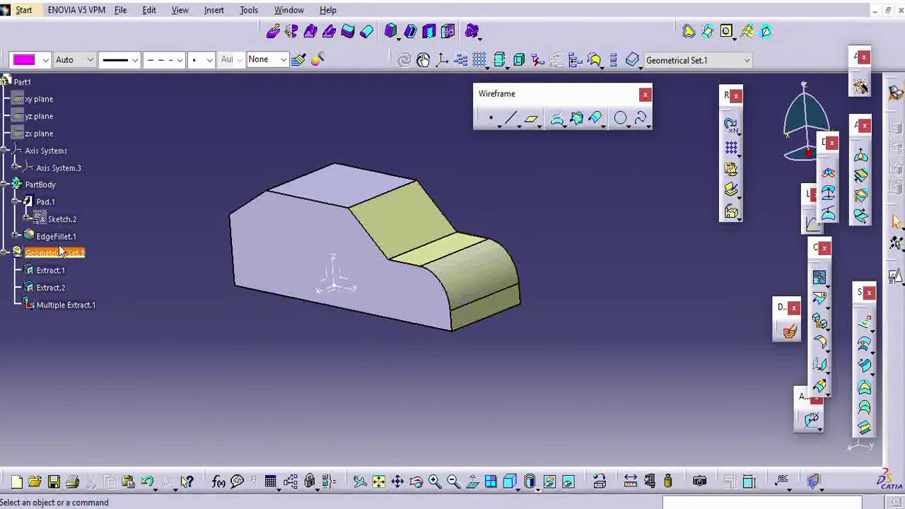
pyautogui.rightClick(42, 184)
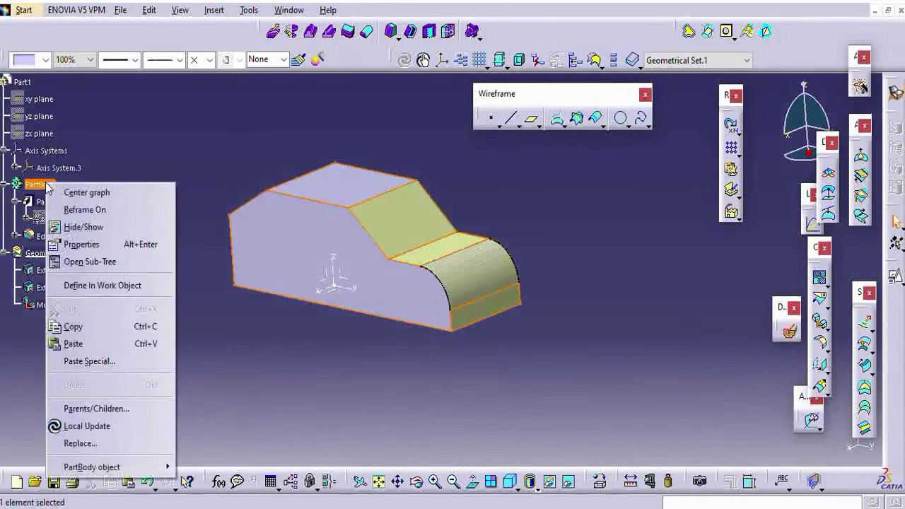
pyautogui.click(82, 227)
pyautogui.moveTo(369, 333); pyautogui.dragTo(468, 283, button='middle')
pyautogui.click(456, 277)
pyautogui.click(305, 331)
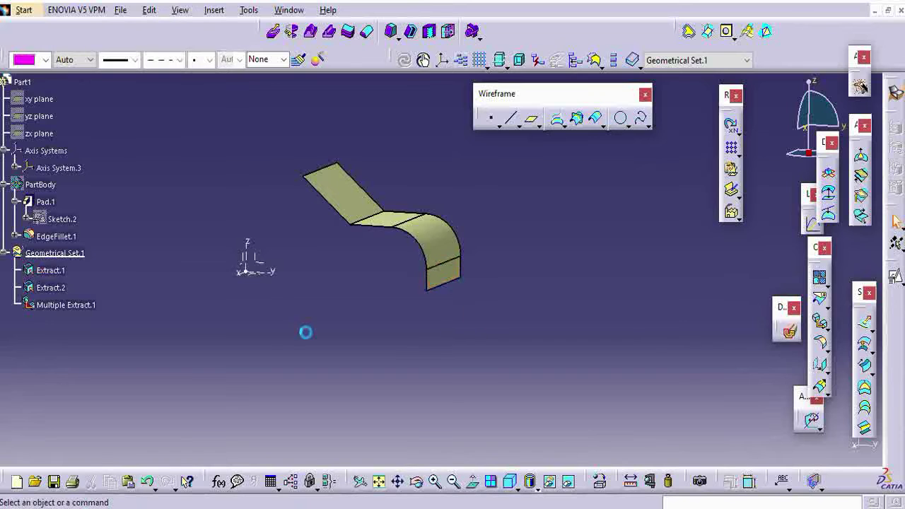
# Start a new axis system whose origin is Point.1, an on-surface point on Extract.1 with Extract.1 as direction.
pyautogui.click(216, 10)
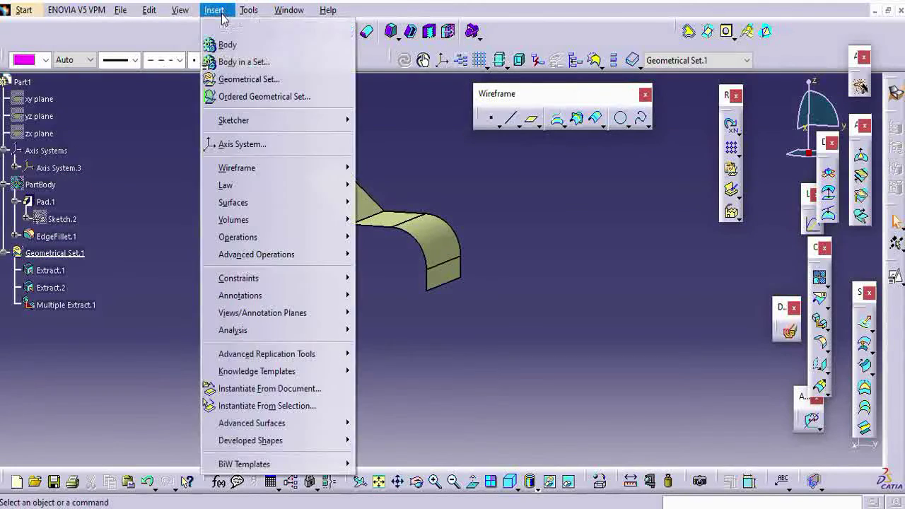
pyautogui.click(242, 144)
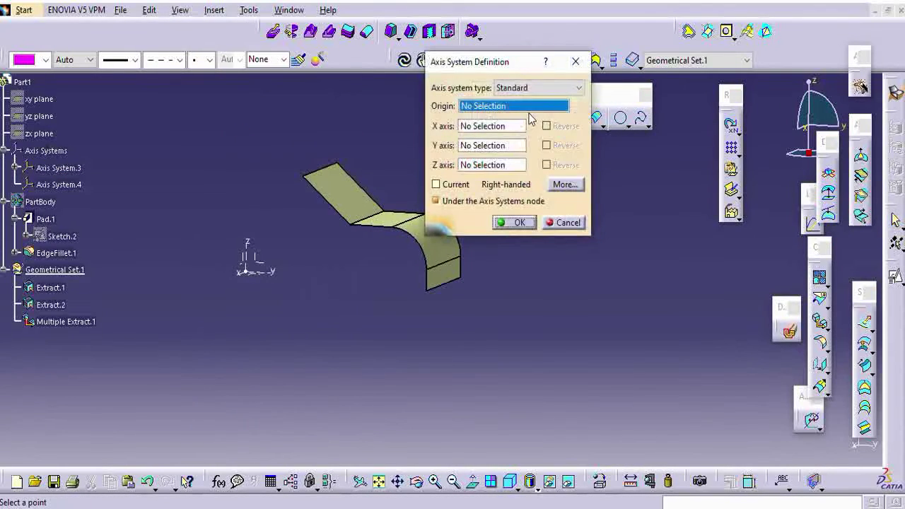
pyautogui.rightClick(527, 108)
pyautogui.click(560, 120)
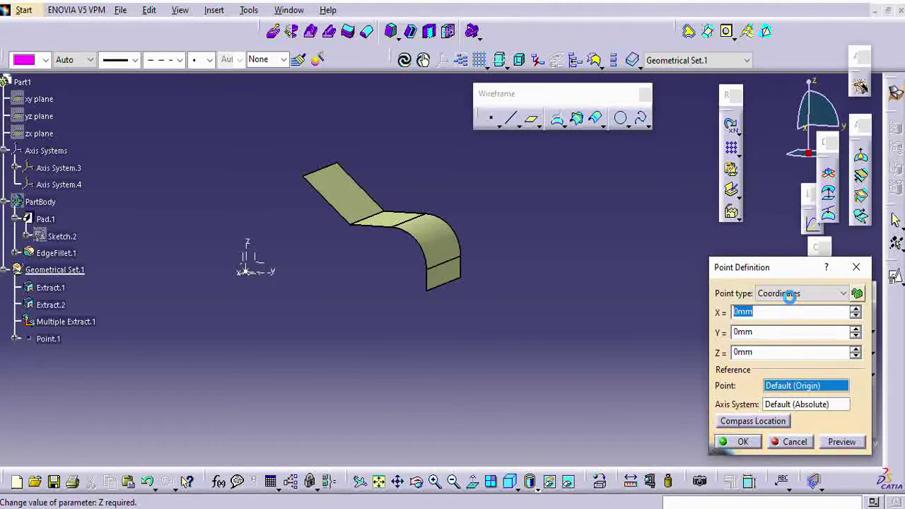
pyautogui.click(788, 294)
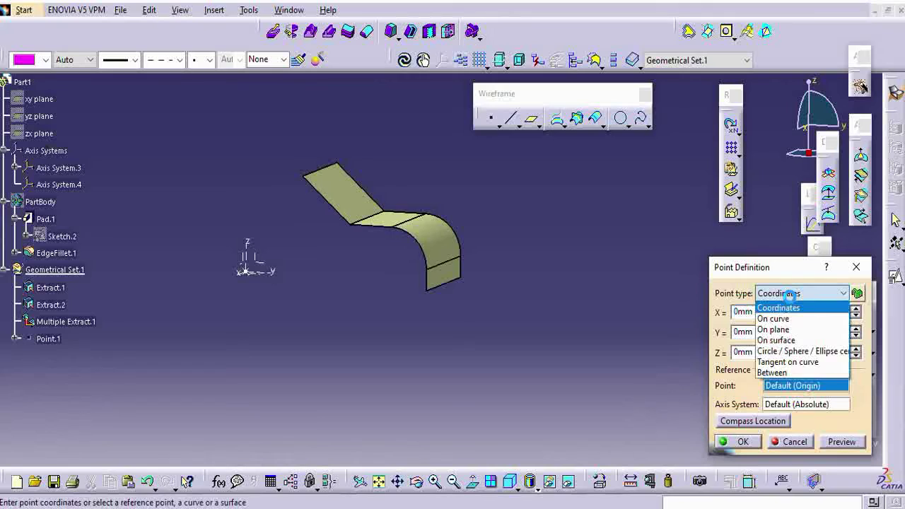
pyautogui.click(777, 342)
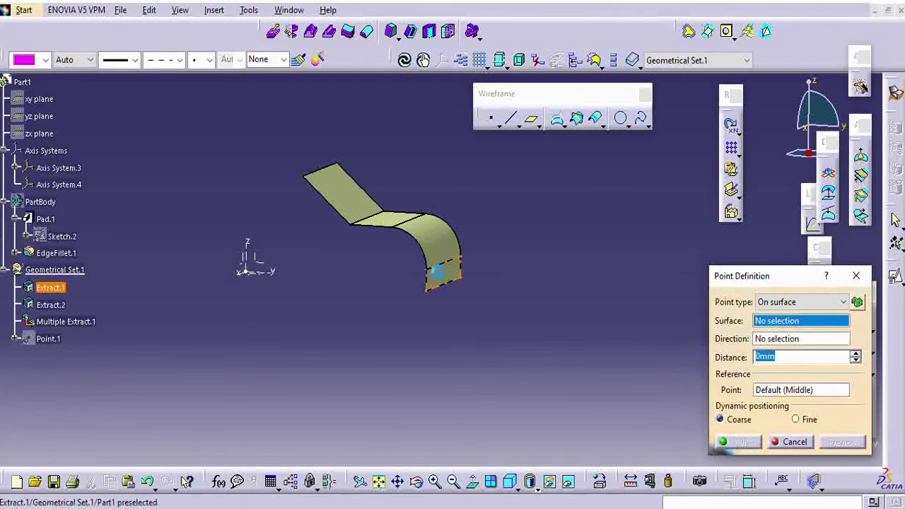
pyautogui.click(449, 276)
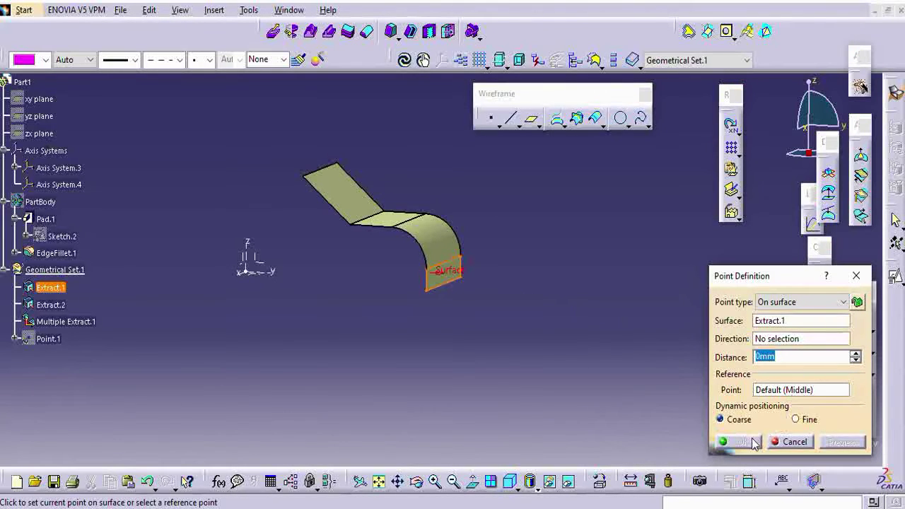
pyautogui.click(776, 339)
pyautogui.moveTo(452, 241); pyautogui.dragTo(501, 296, button='middle')
pyautogui.click(477, 294)
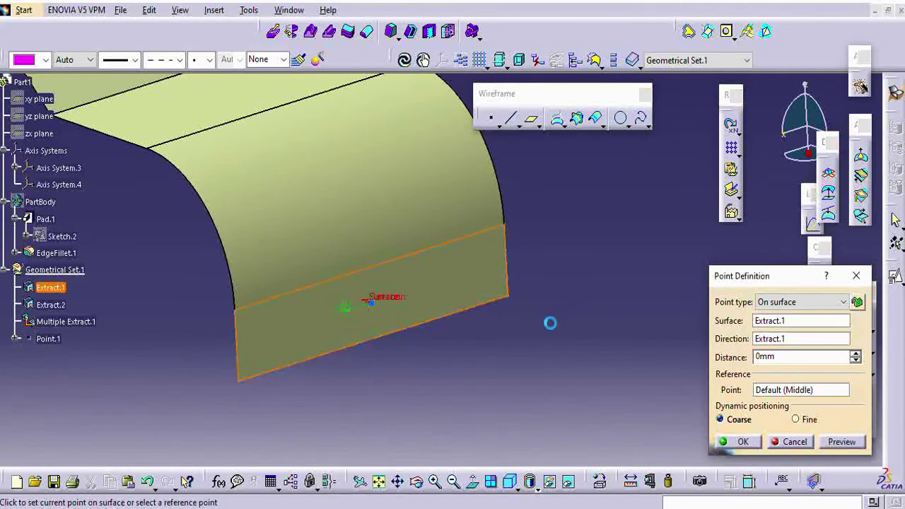
pyautogui.click(735, 441)
pyautogui.click(812, 418)
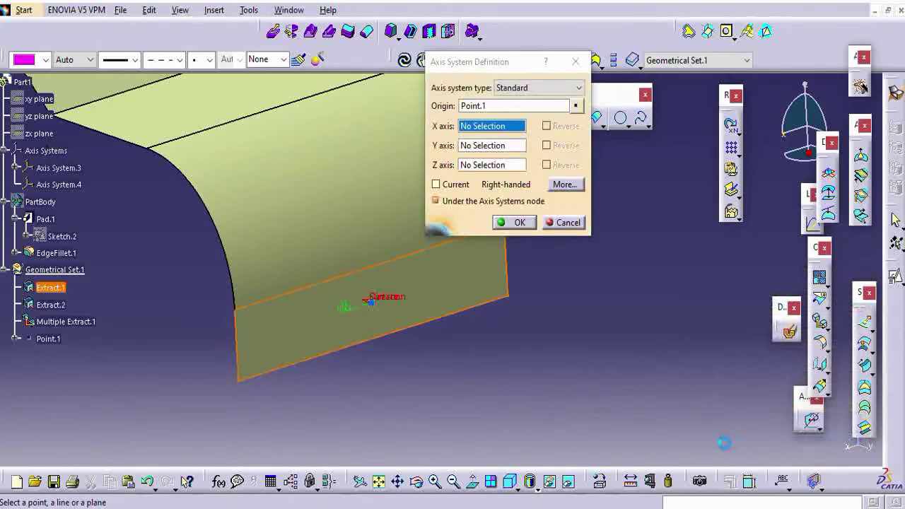
# Confirm the new axis system and rename Axis System.4 to 'Working Axis'.
pyautogui.click(519, 224)
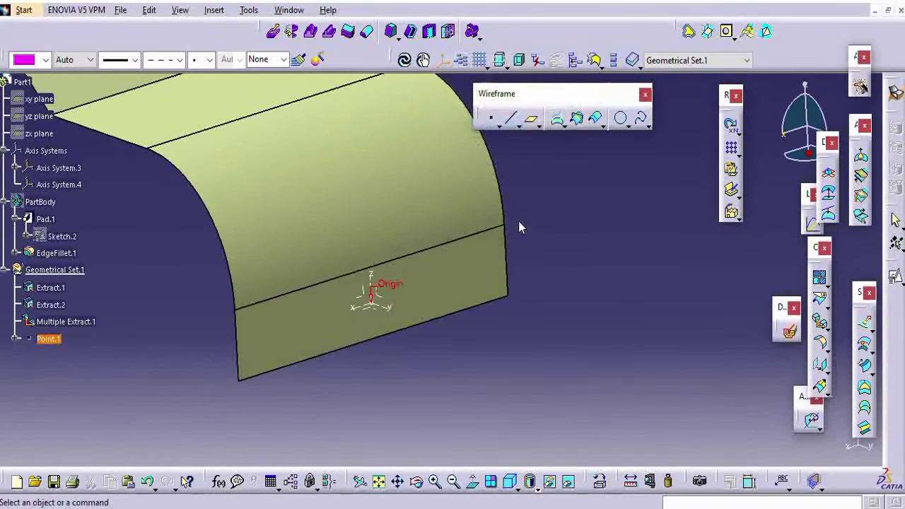
pyautogui.moveTo(464, 333); pyautogui.dragTo(438, 332, button='middle')
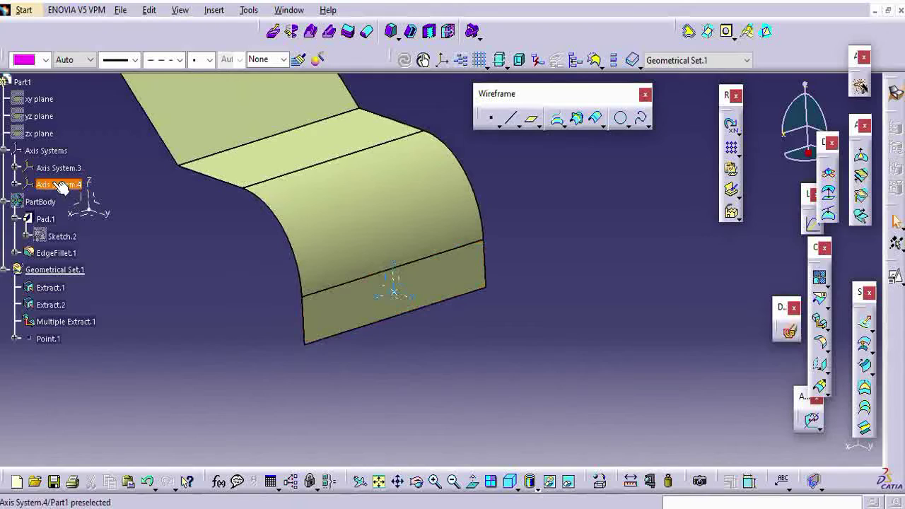
pyautogui.rightClick(57, 184)
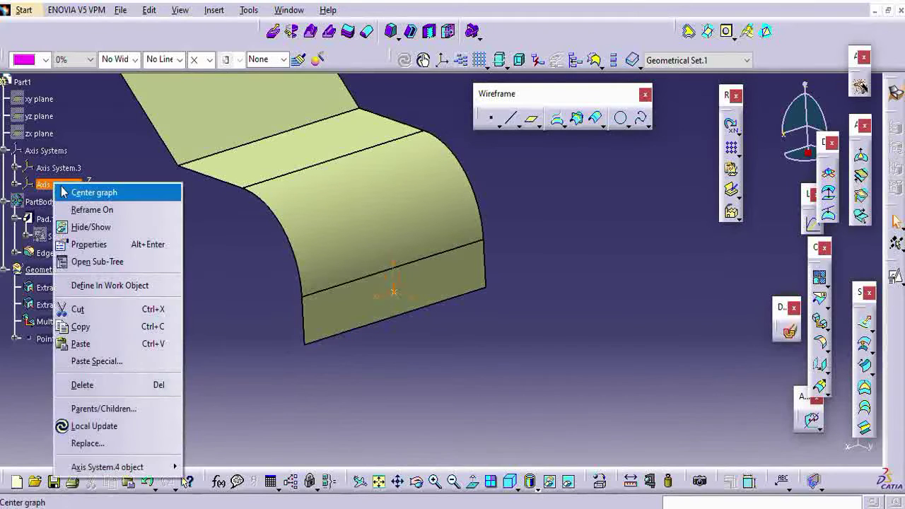
pyautogui.click(88, 244)
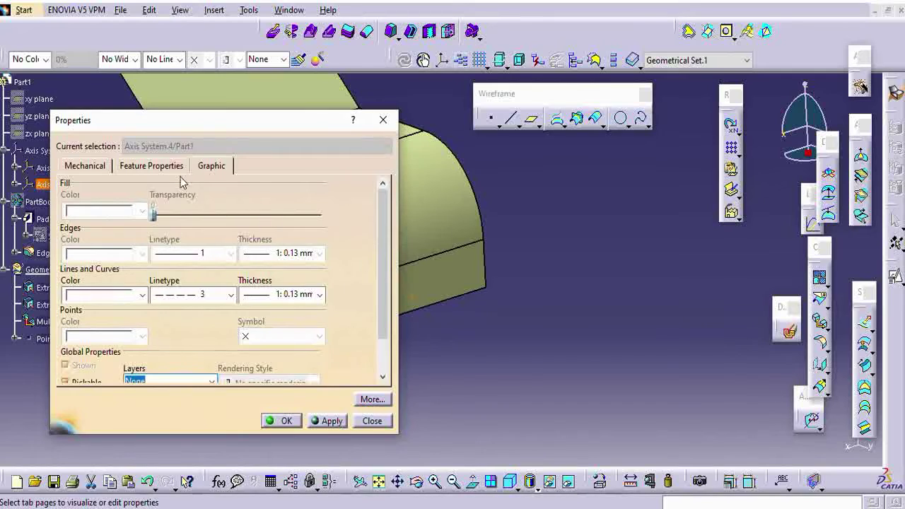
pyautogui.click(161, 167)
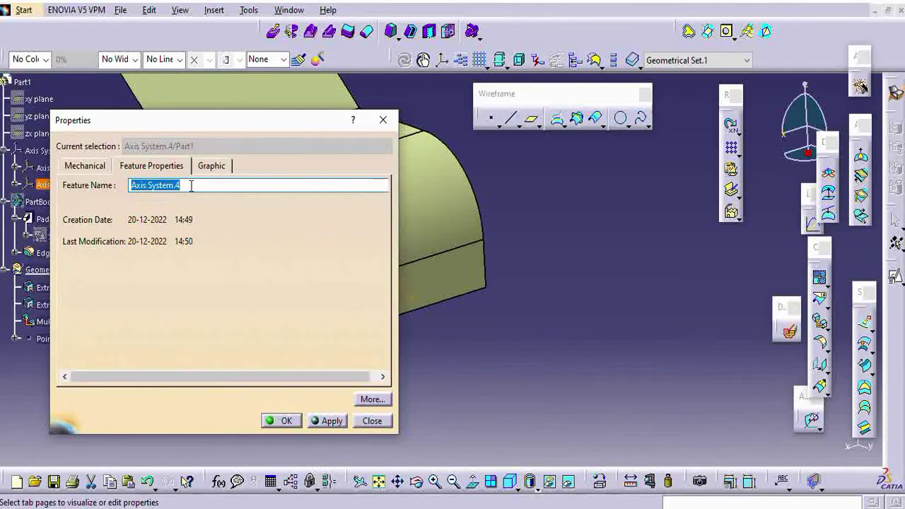
pyautogui.write('orking ')
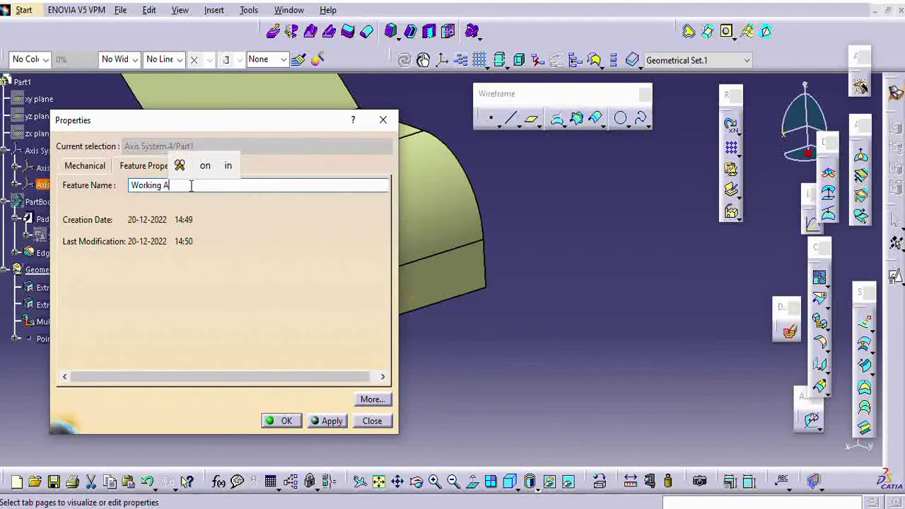
pyautogui.write('Axis')
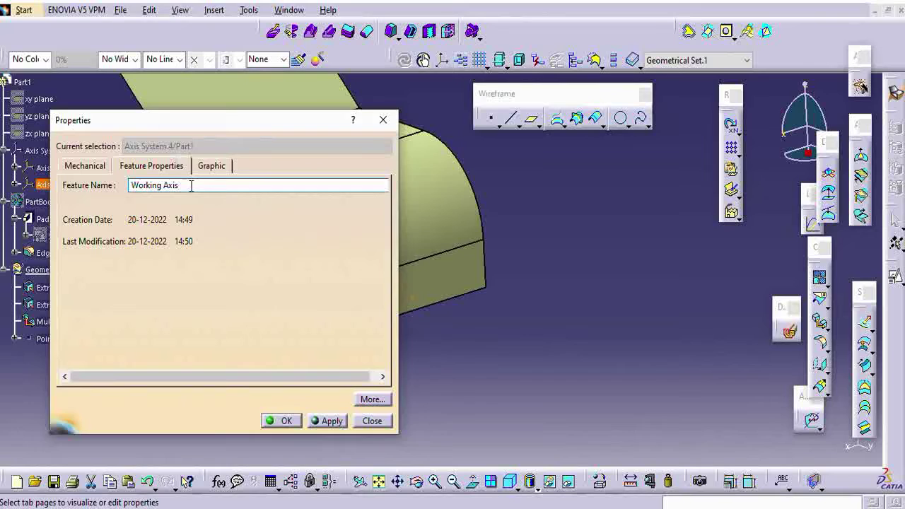
pyautogui.press('Return')
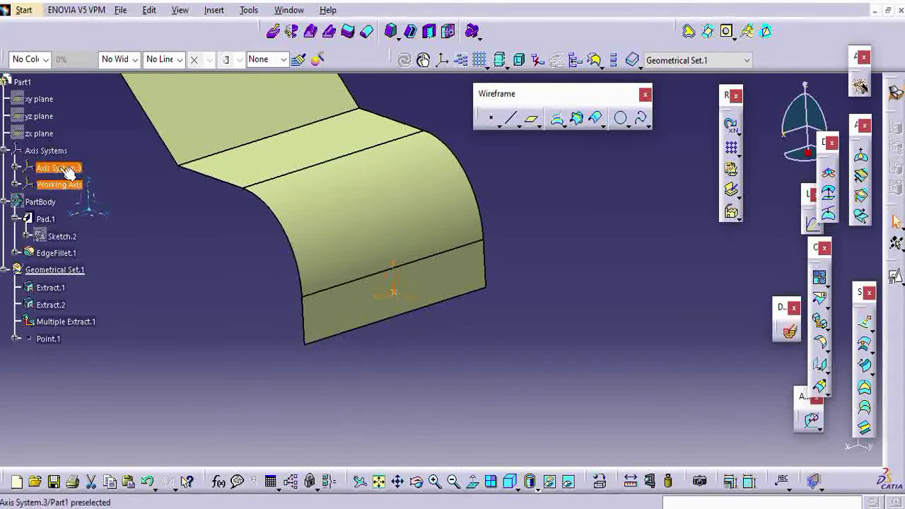
# Rename Axis System.3 to 'Global Axis/VCS' through its Properties.
pyautogui.rightClick(64, 170)
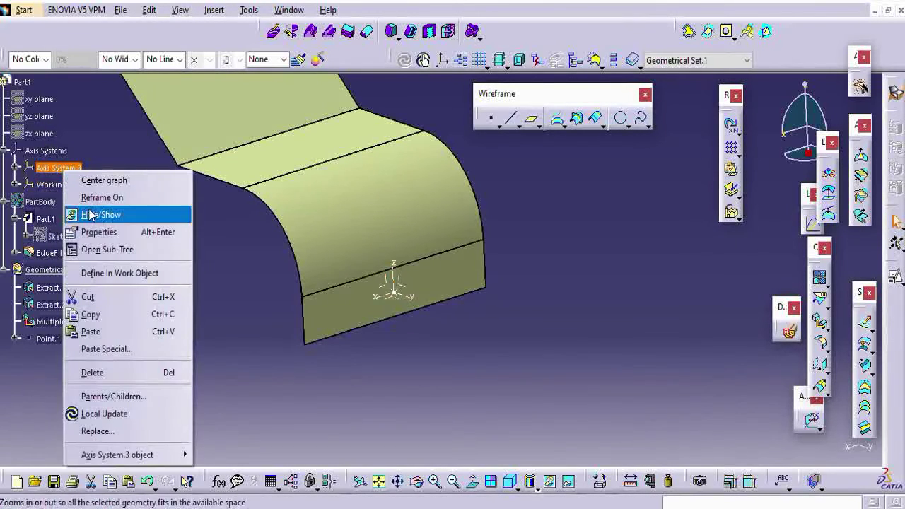
pyautogui.click(105, 232)
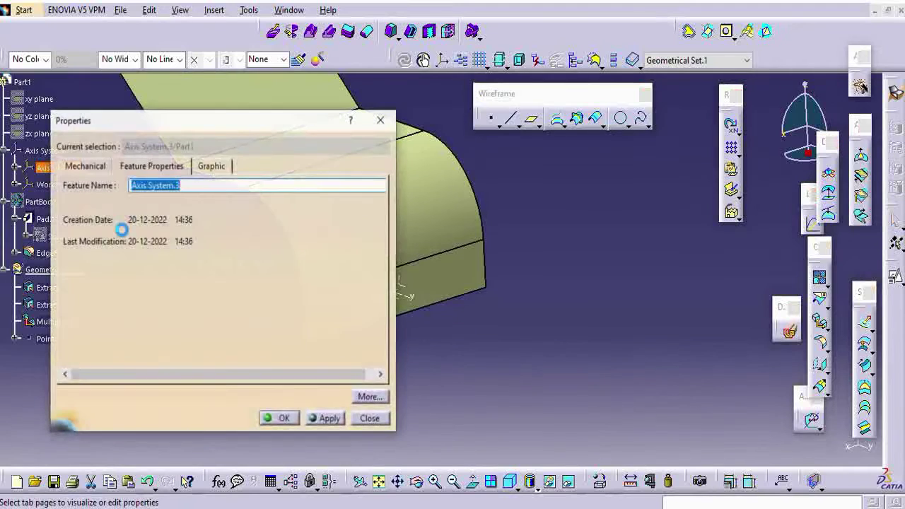
pyautogui.write('Global')
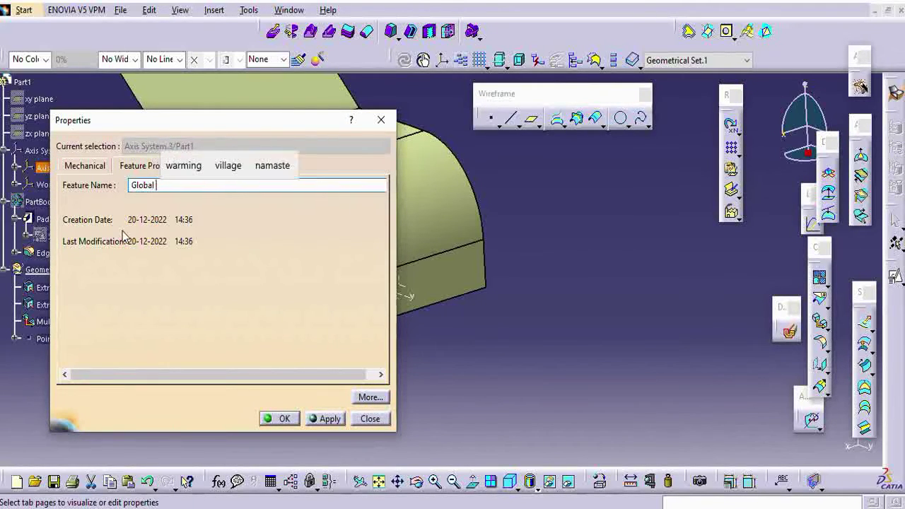
pyautogui.write(' Axis')
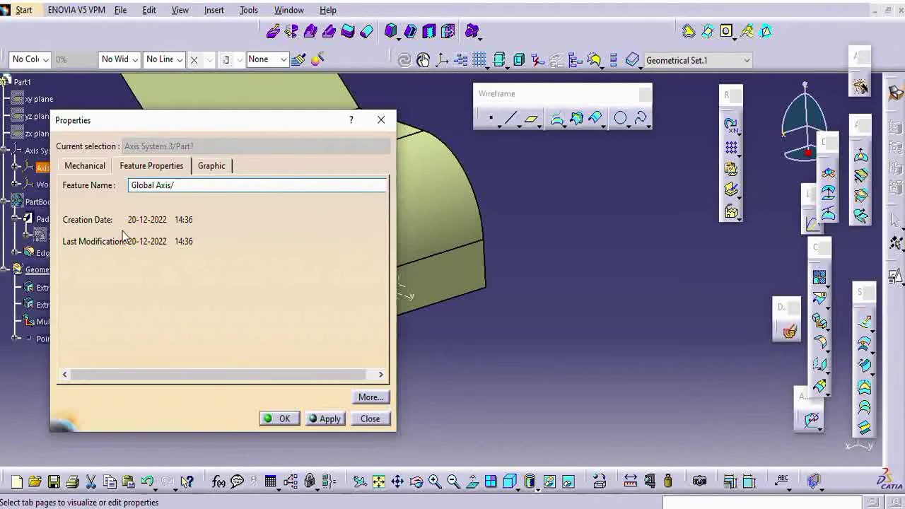
pyautogui.write('/VCS')
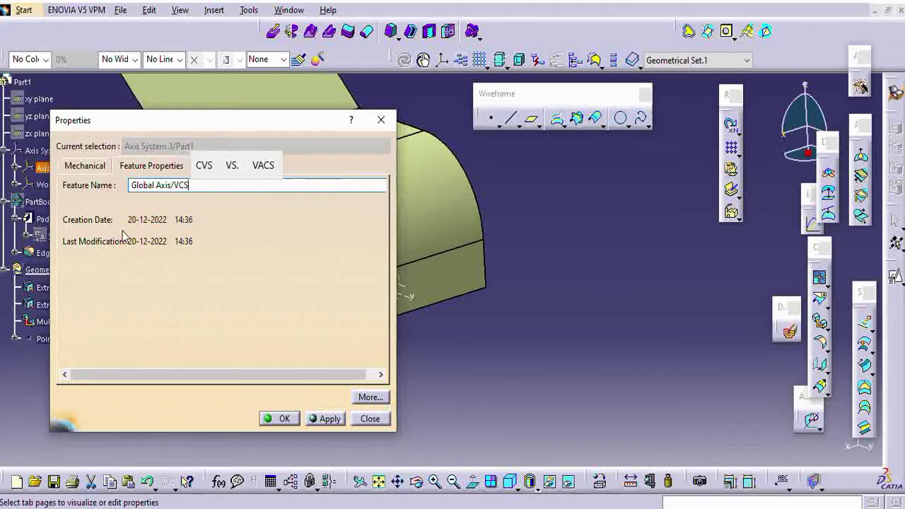
pyautogui.click(327, 421)
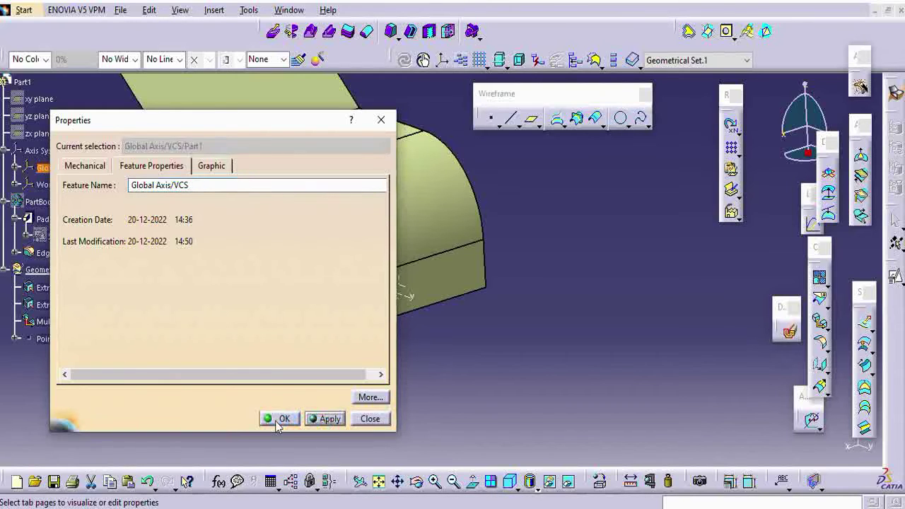
pyautogui.click(279, 417)
pyautogui.moveTo(281, 319)
pyautogui.mouseDown(button='middle')
pyautogui.moveTo(355, 279)
pyautogui.moveTo(365, 333)
pyautogui.moveTo(297, 311)
pyautogui.mouseUp(button='middle')
pyautogui.click(50, 287)
# Hide the Extract.2 and Multiple Extract.1 surfaces.
pyautogui.keyDown('ctrl'); pyautogui.click(49, 304); pyautogui.keyUp('ctrl')
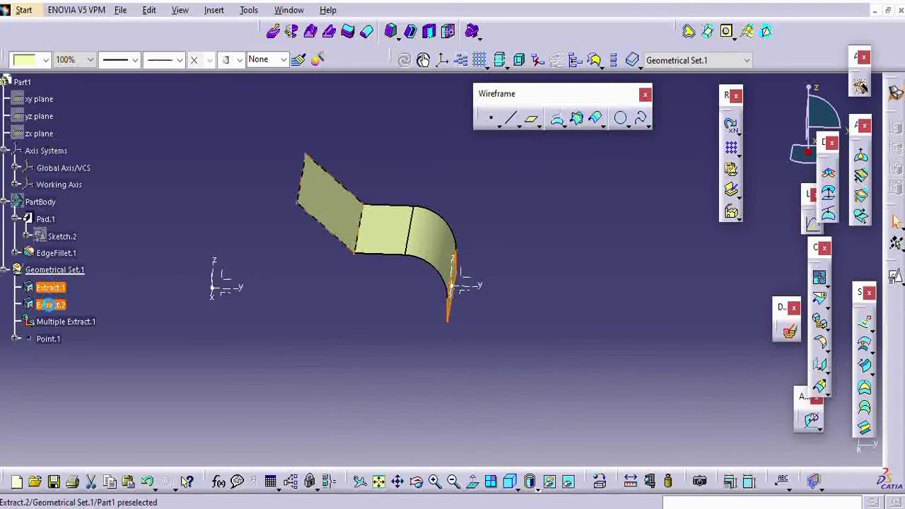
pyautogui.click(75, 322)
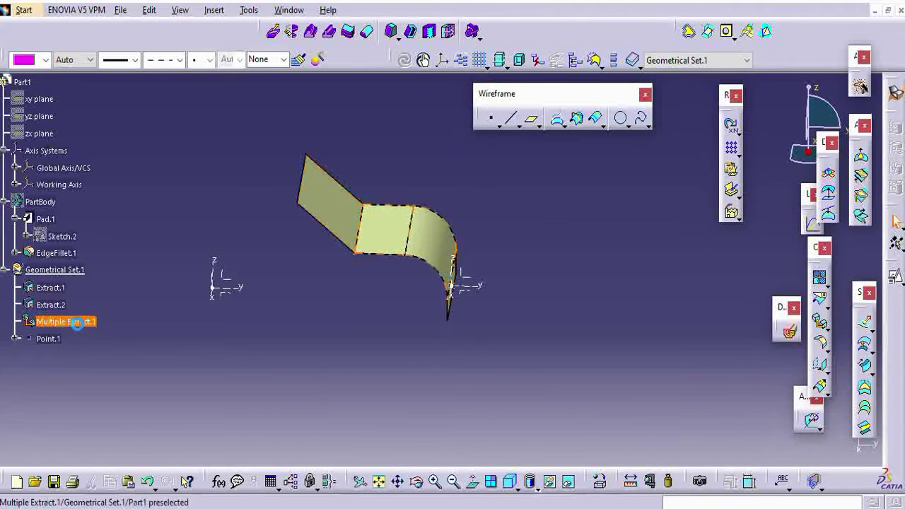
pyautogui.keyDown('ctrl'); pyautogui.click(49, 303); pyautogui.keyUp('ctrl')
pyautogui.rightClick(62, 305)
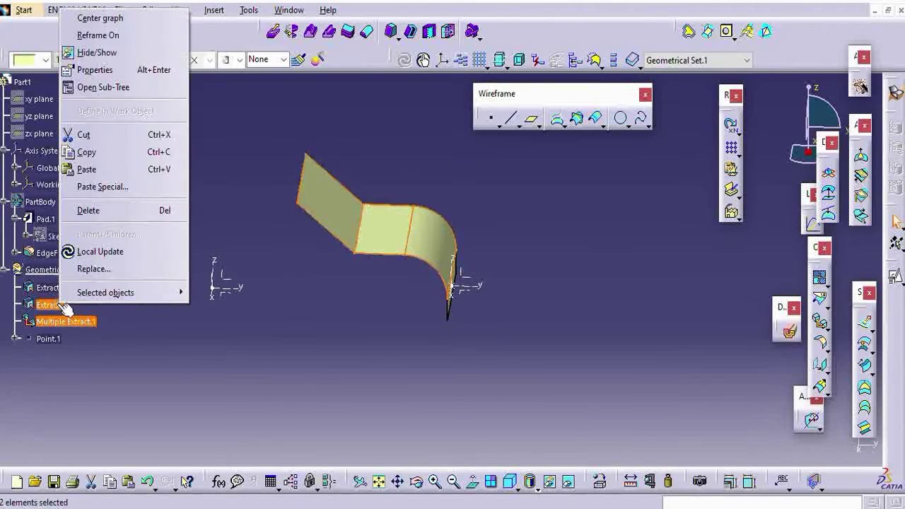
pyautogui.click(121, 53)
pyautogui.moveTo(255, 298); pyautogui.dragTo(309, 289, button='middle')
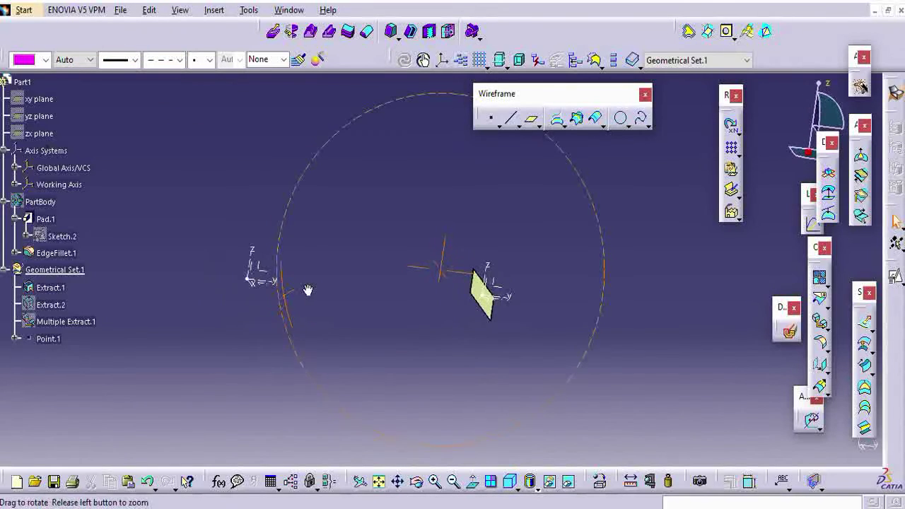
# Rename Extract.1 to 'Bumper surface' in its Properties.
pyautogui.click(51, 288)
pyautogui.rightClick(53, 290)
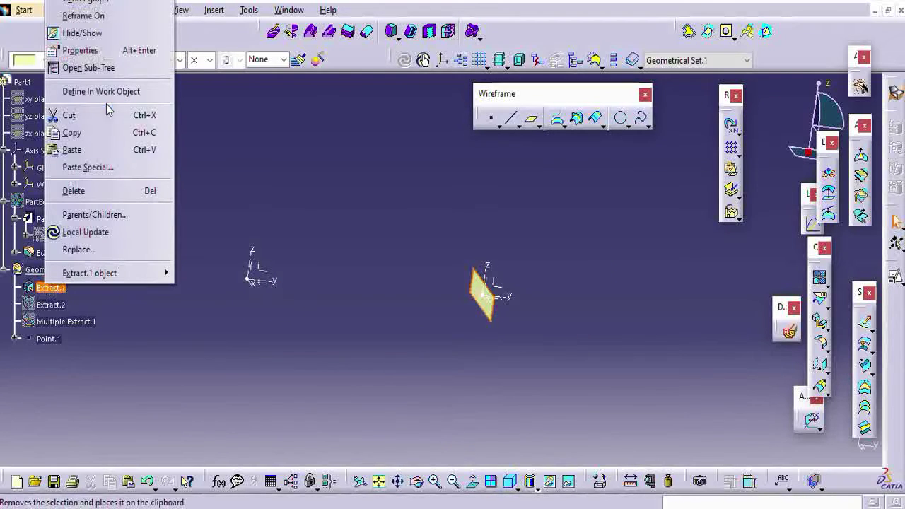
pyautogui.click(97, 51)
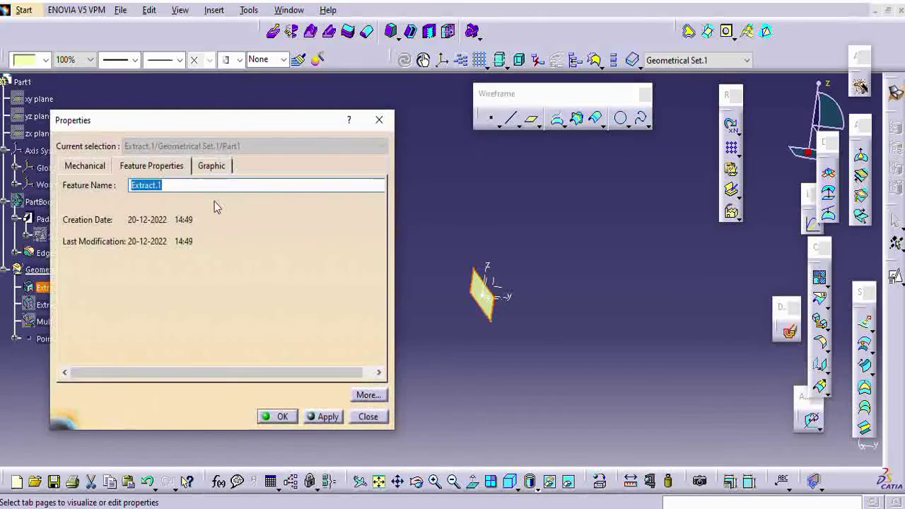
pyautogui.write('Bump')
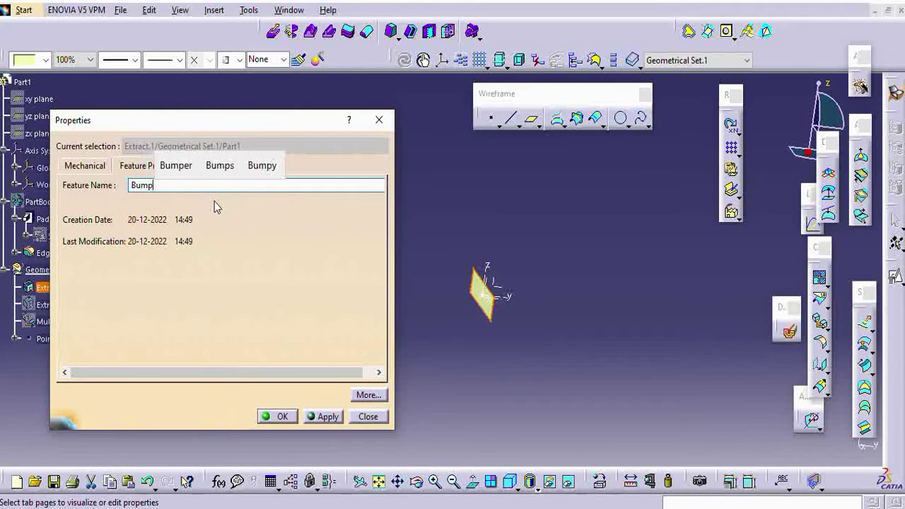
pyautogui.write('er surfa')
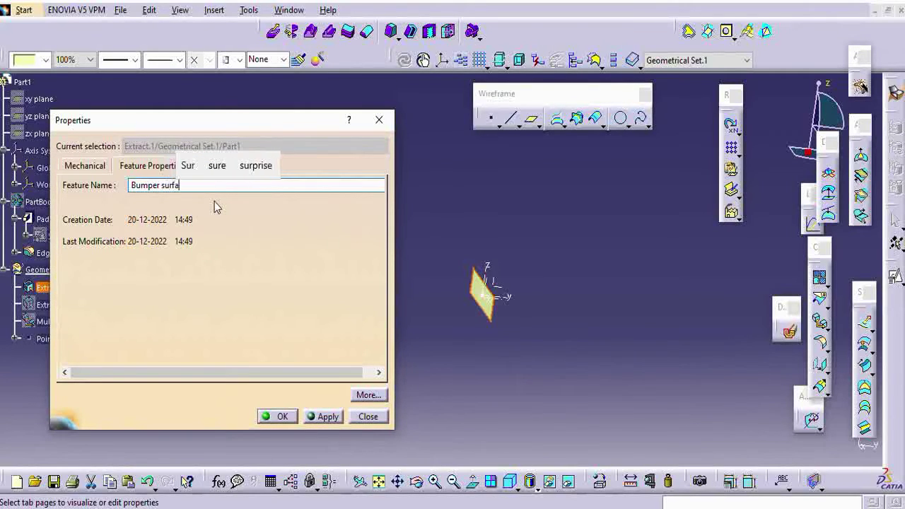
pyautogui.write('ce')
pyautogui.press('Return')
# Orbit around and check the Bumper surface, Global Axis/VCS and Working Axis by selecting each.
pyautogui.click(334, 285)
pyautogui.moveTo(334, 285); pyautogui.dragTo(473, 226, button='middle')
pyautogui.moveTo(443, 264); pyautogui.dragTo(454, 272, button='middle')
pyautogui.click(550, 320)
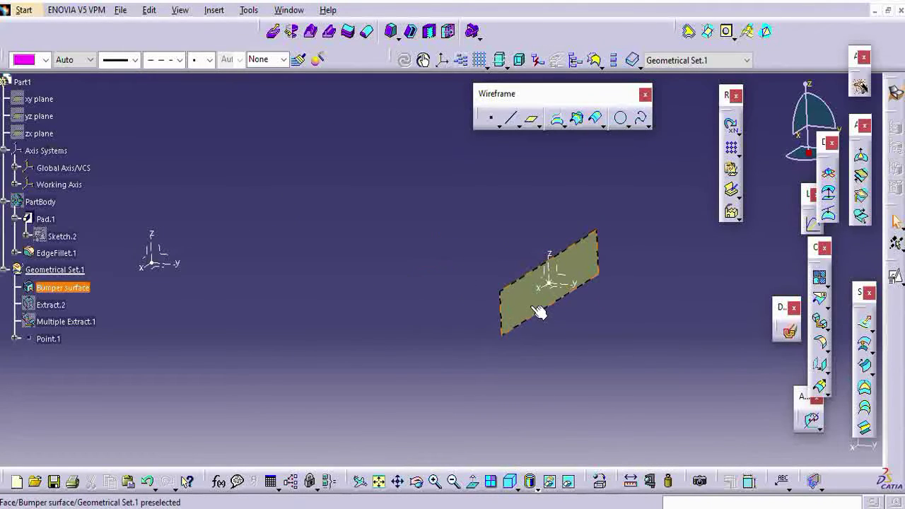
pyautogui.click(89, 304)
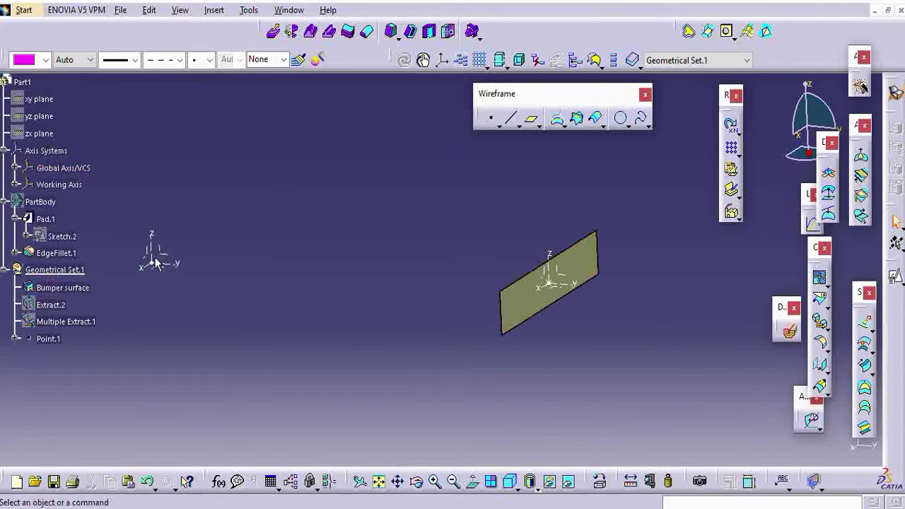
pyautogui.click(63, 168)
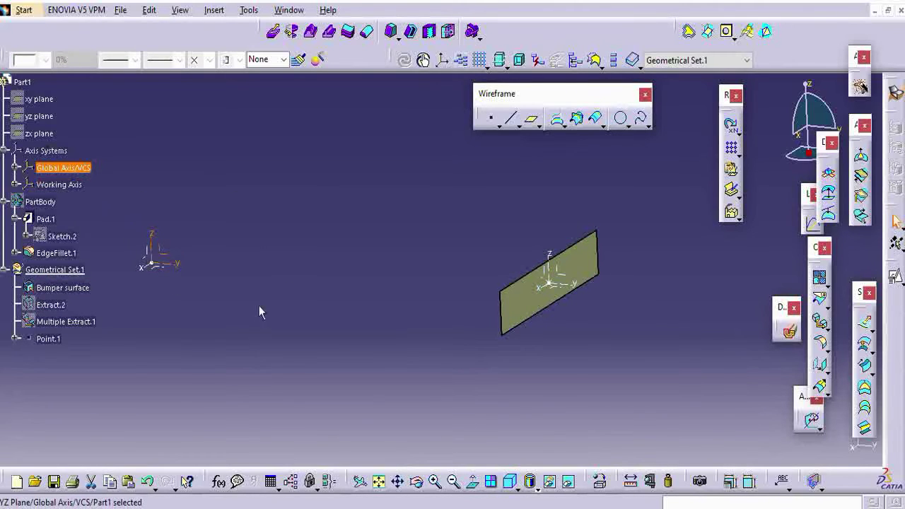
pyautogui.moveTo(259, 312); pyautogui.dragTo(319, 289, button='middle')
pyautogui.click(546, 269)
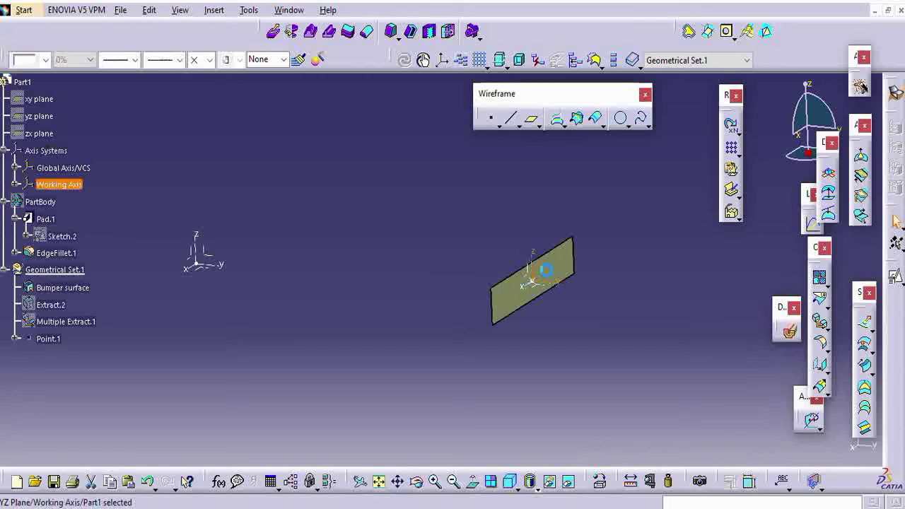
pyautogui.moveTo(412, 304); pyautogui.dragTo(526, 310, button='middle')
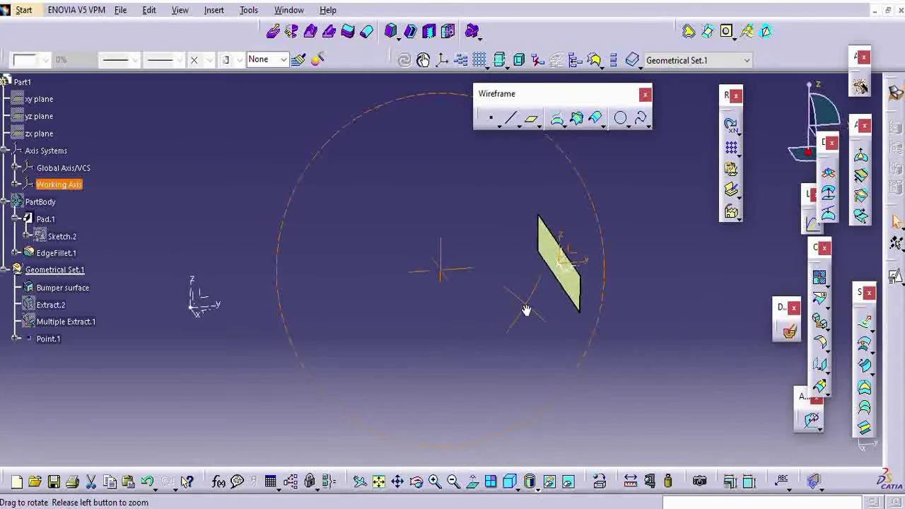
pyautogui.click(293, 343)
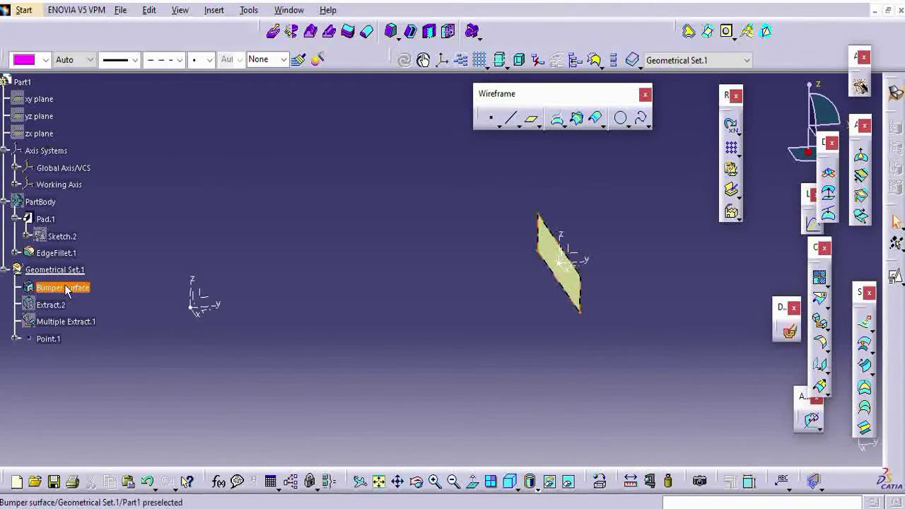
# Create a new Part document named Part2, then switch back to the Part1 window.
pyautogui.click(215, 10)
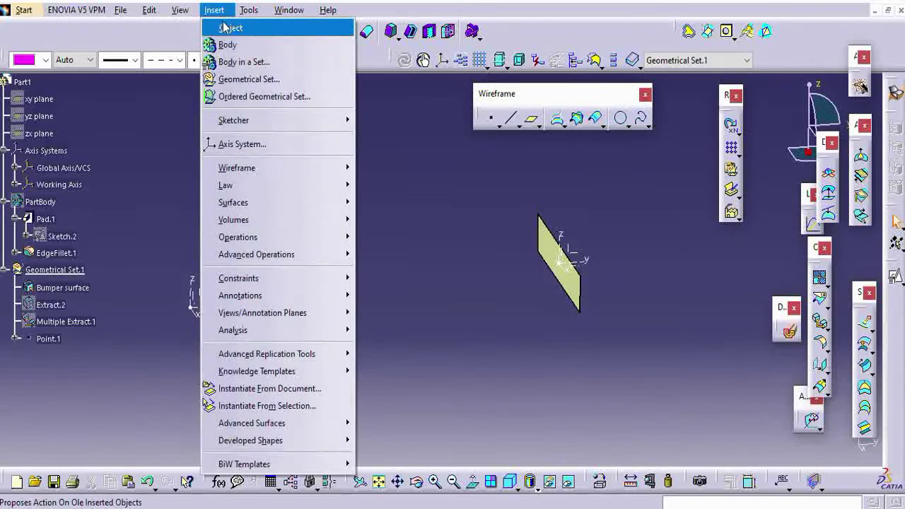
pyautogui.moveTo(97, 14)
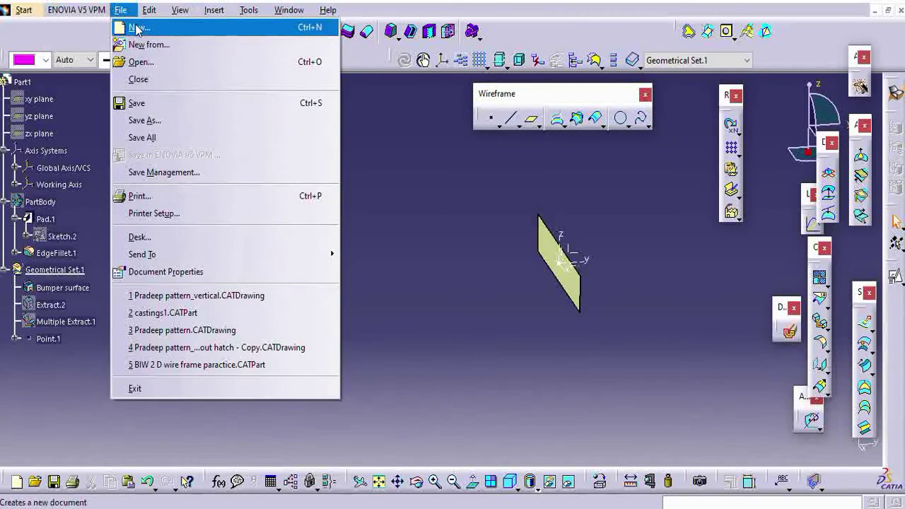
pyautogui.click(134, 26)
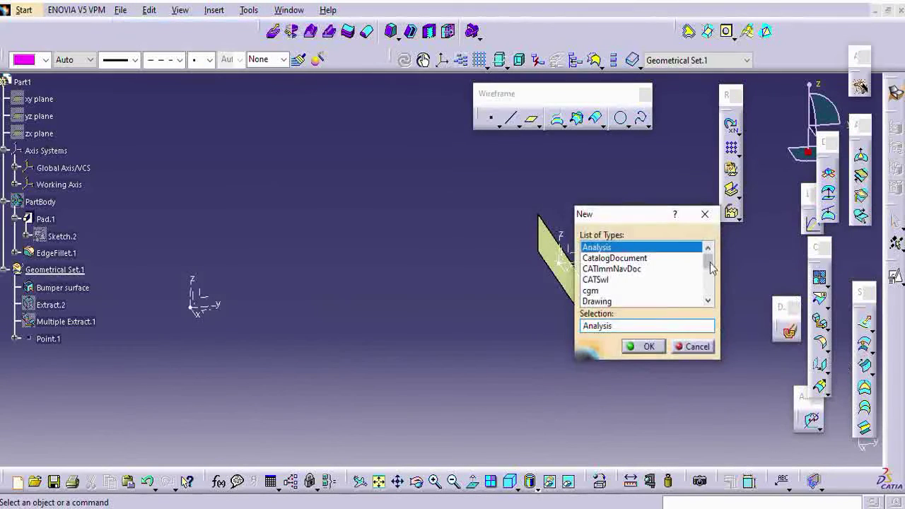
pyautogui.moveTo(711, 267); pyautogui.dragTo(708, 296)
pyautogui.click(606, 248)
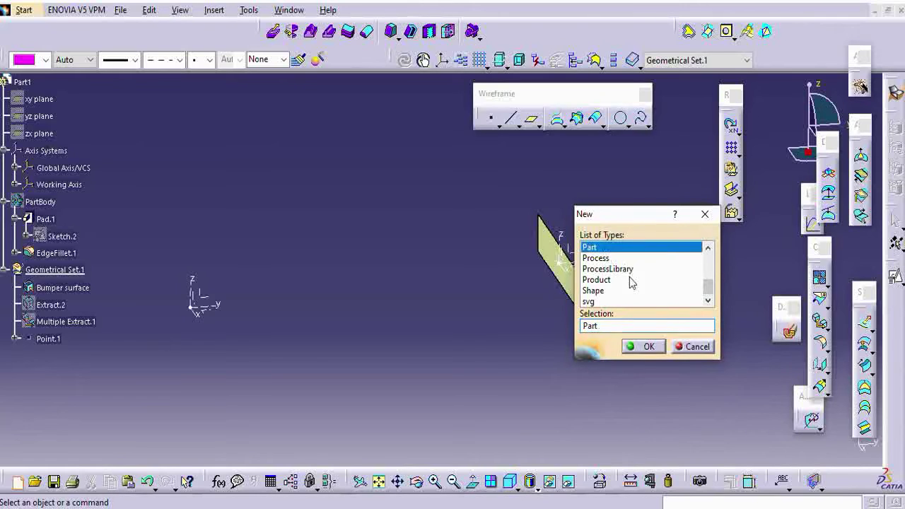
pyautogui.click(648, 346)
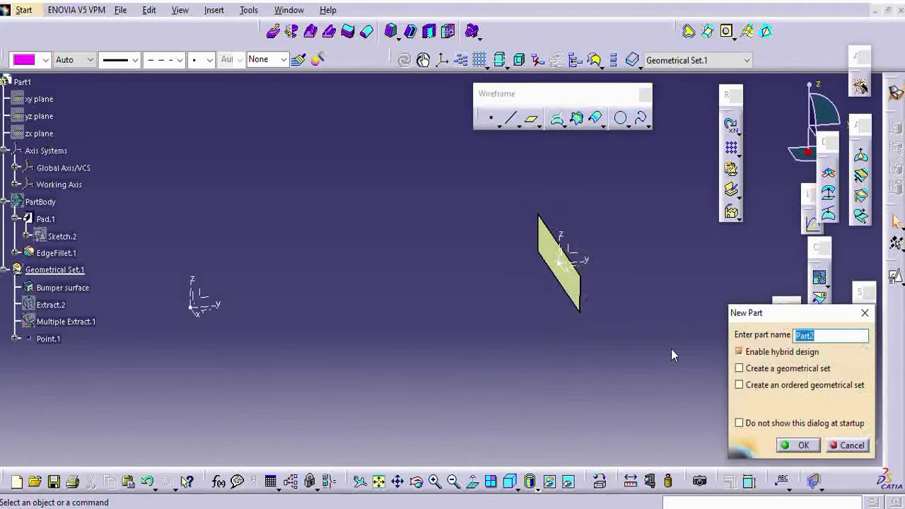
pyautogui.click(802, 443)
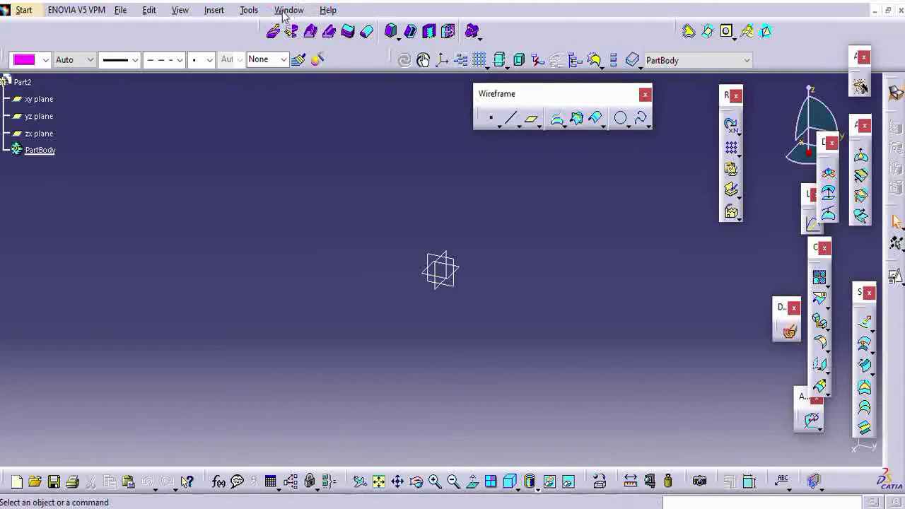
pyautogui.click(288, 10)
pyautogui.click(338, 101)
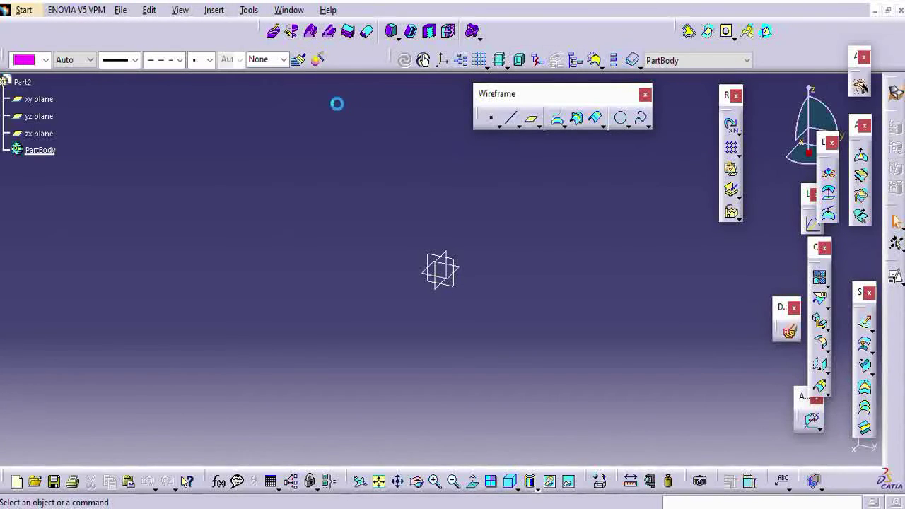
# Publish Global Axis/VCS, Working Axis and Bumper surface from Part1's tree.
pyautogui.click(244, 11)
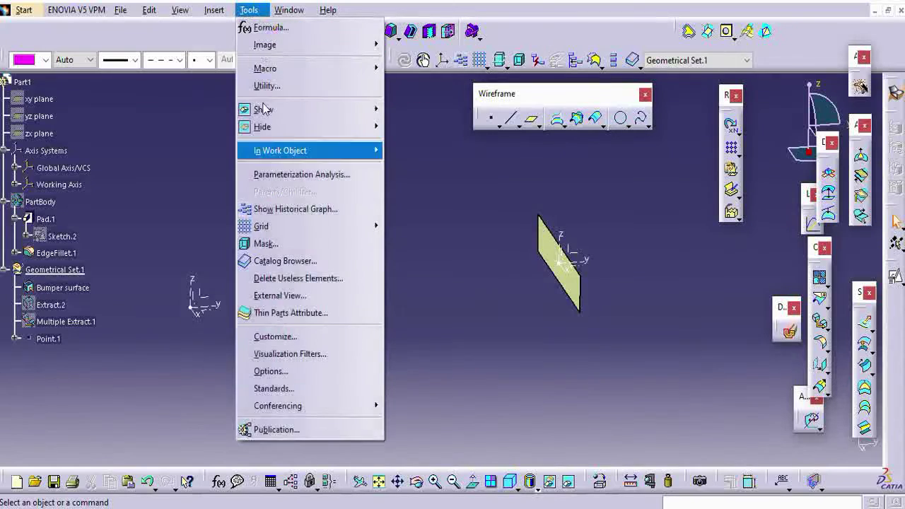
pyautogui.click(269, 428)
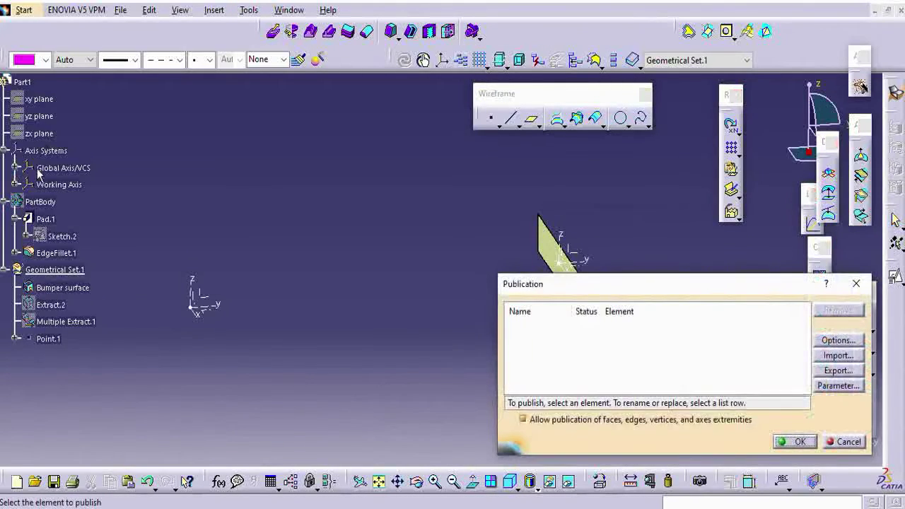
pyautogui.click(63, 168)
pyautogui.click(60, 185)
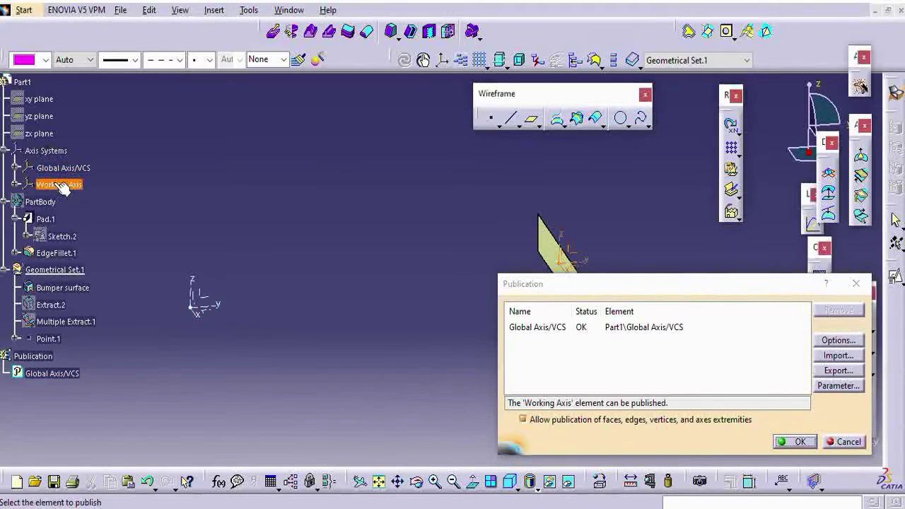
pyautogui.click(63, 288)
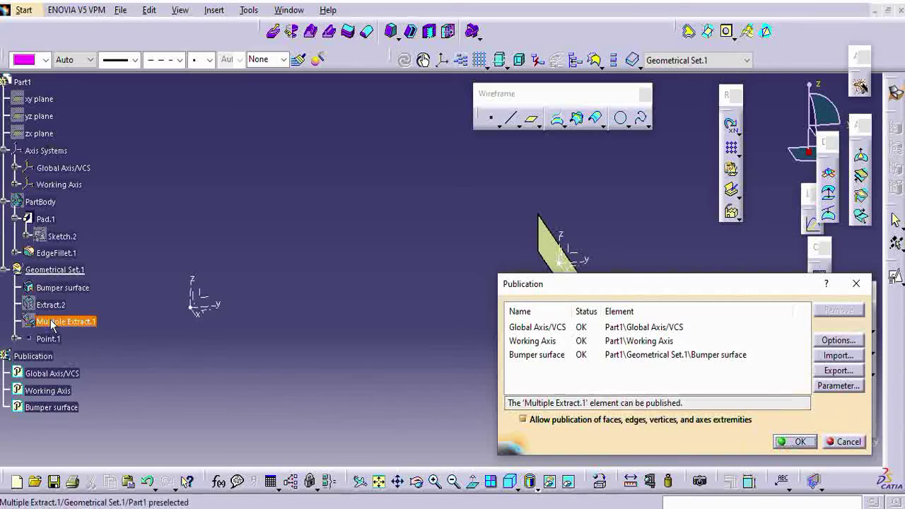
# Remove Working Axis from the publication list and confirm the publications.
pyautogui.click(51, 391)
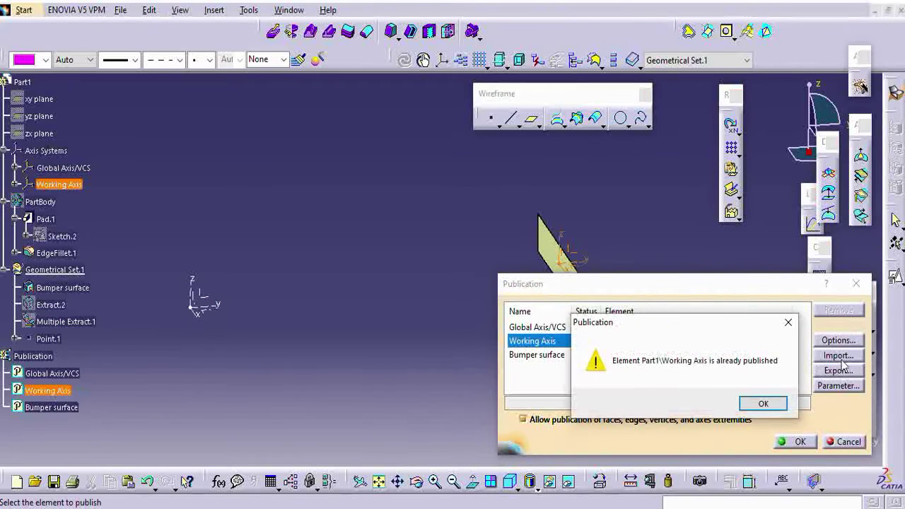
pyautogui.click(773, 408)
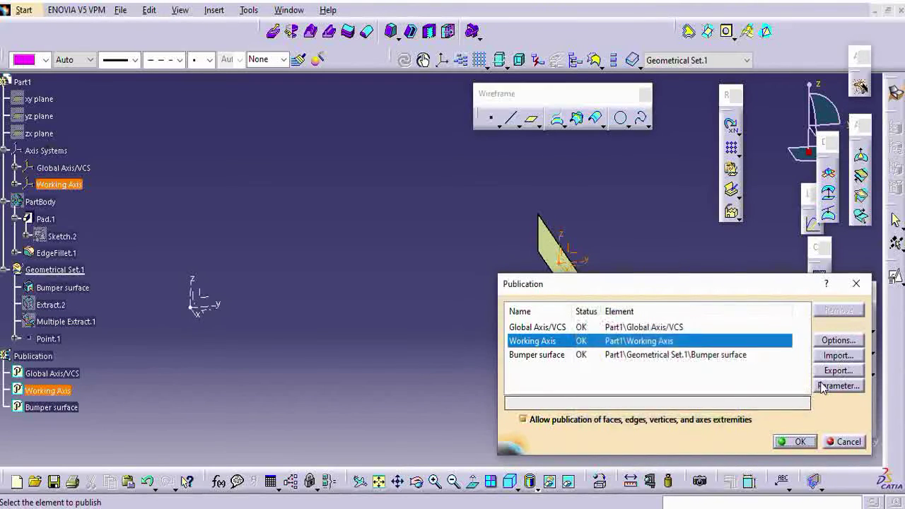
pyautogui.click(725, 340)
pyautogui.click(837, 311)
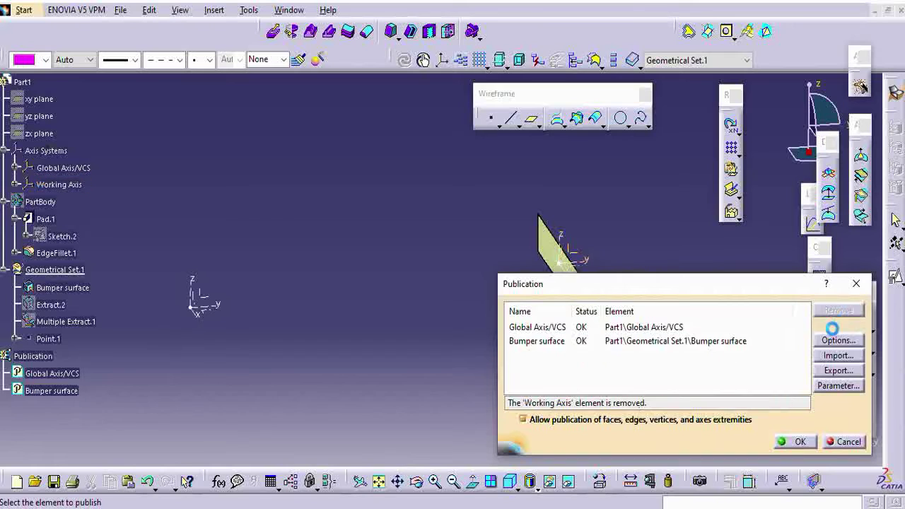
pyautogui.click(797, 441)
# Select the published Global Axis/VCS and Bumper surface, then switch to Part2.
pyautogui.click(53, 373)
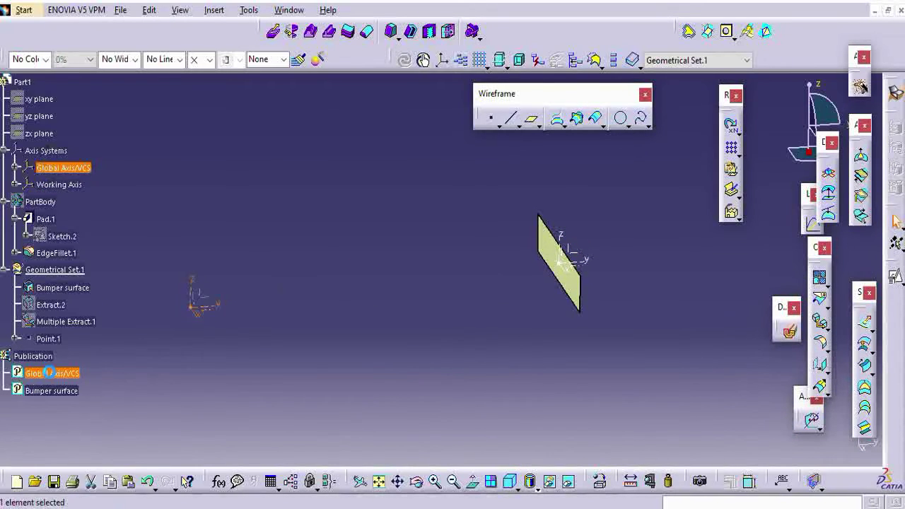
pyautogui.keyDown('ctrl'); pyautogui.click(53, 390); pyautogui.keyUp('ctrl')
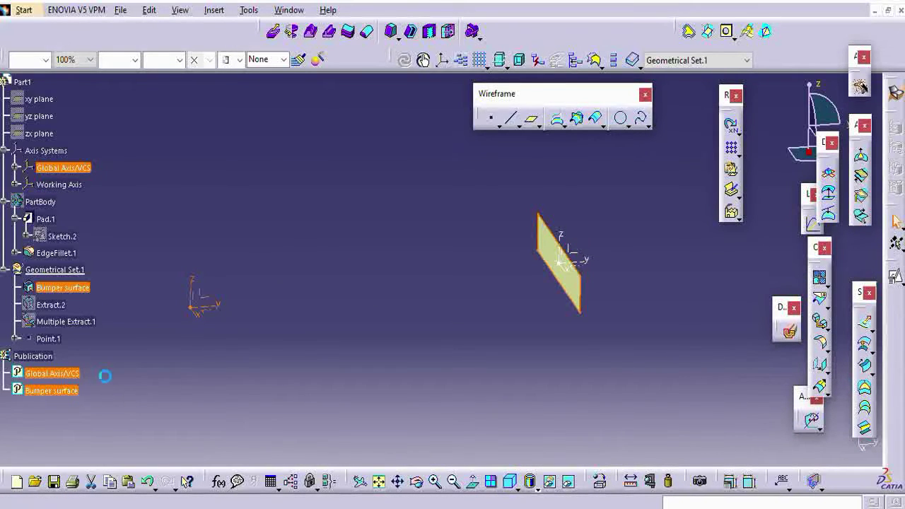
pyautogui.click(288, 10)
pyautogui.click(305, 120)
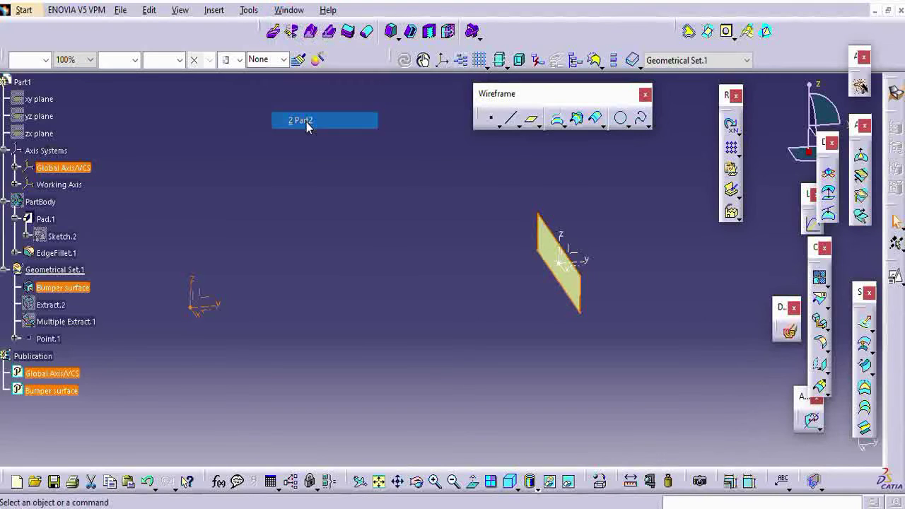
# Paste Special into the Part2 root As Result With Link.
pyautogui.click(22, 82)
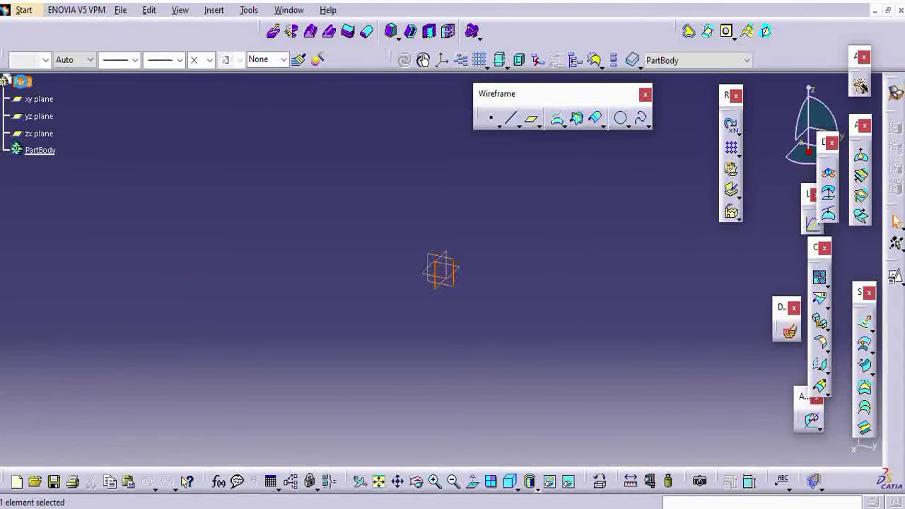
pyautogui.rightClick(21, 82)
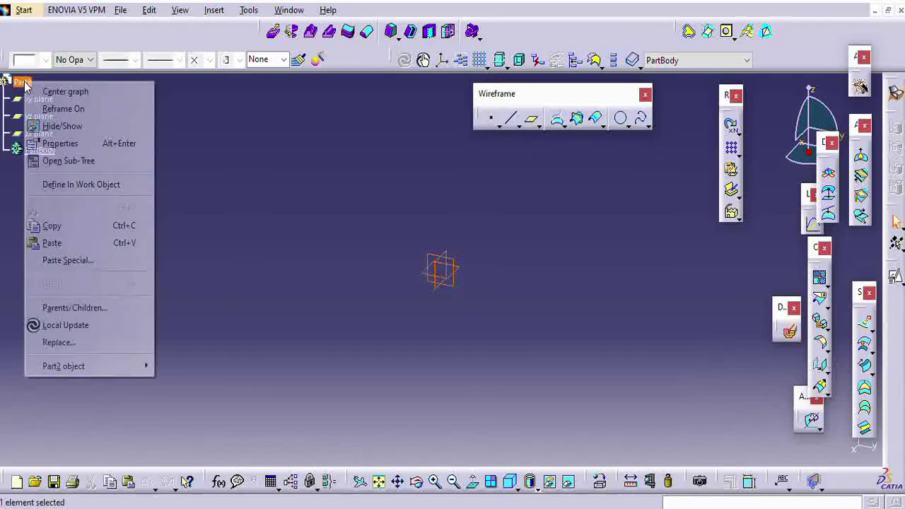
pyautogui.click(70, 260)
pyautogui.click(804, 373)
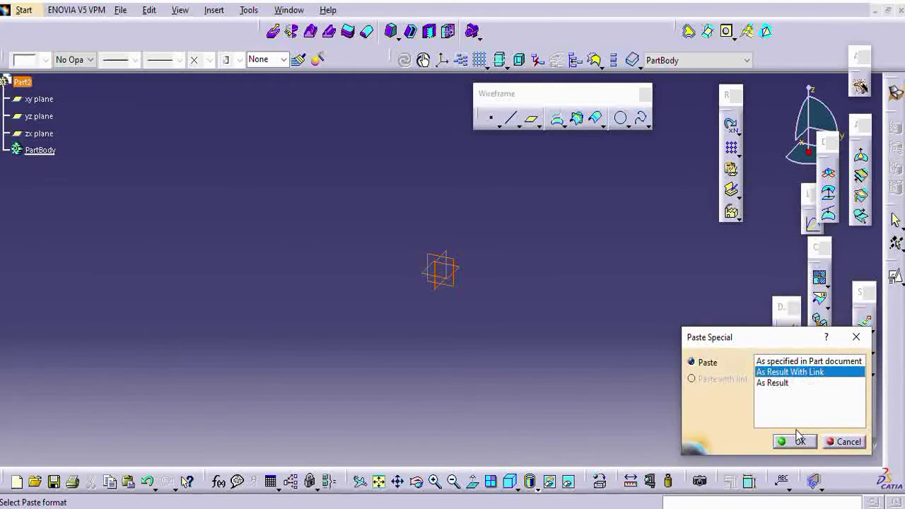
pyautogui.click(798, 440)
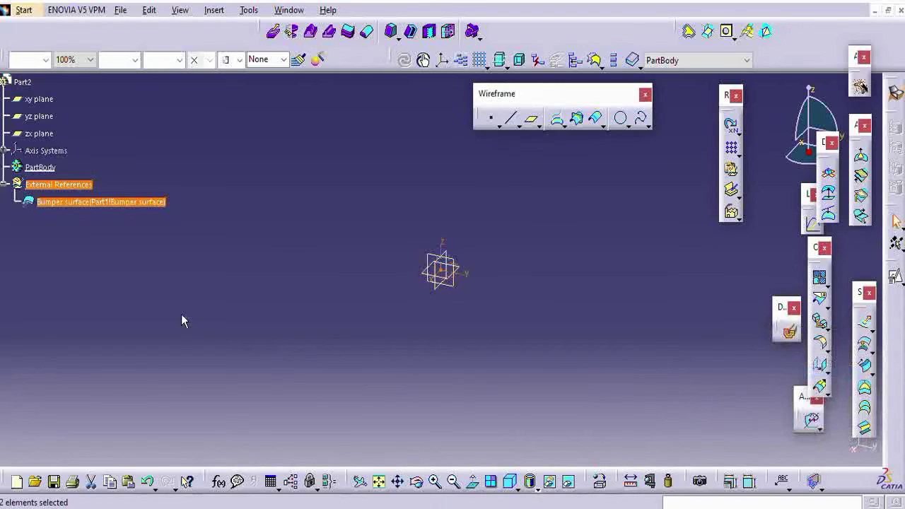
# Fit the view and hide the xy, yz and zx reference planes.
pyautogui.click(379, 481)
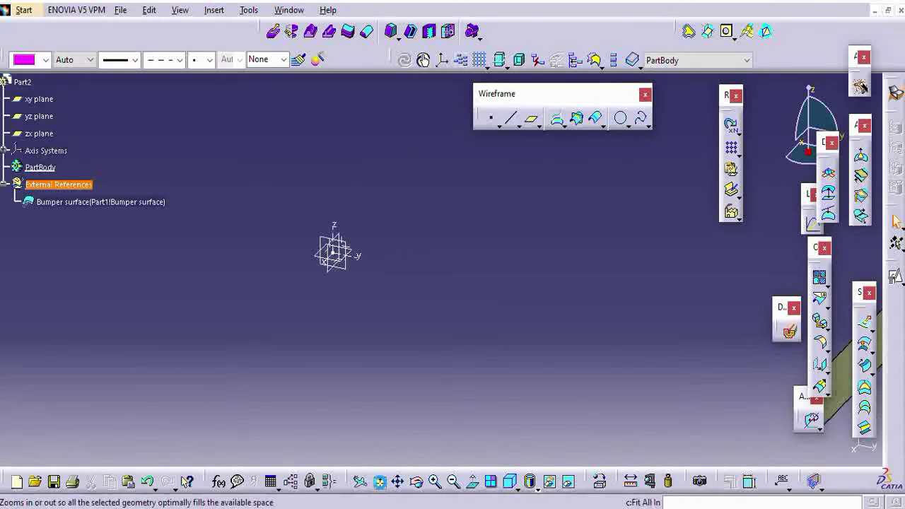
pyautogui.click(44, 100)
pyautogui.rightClick(37, 133)
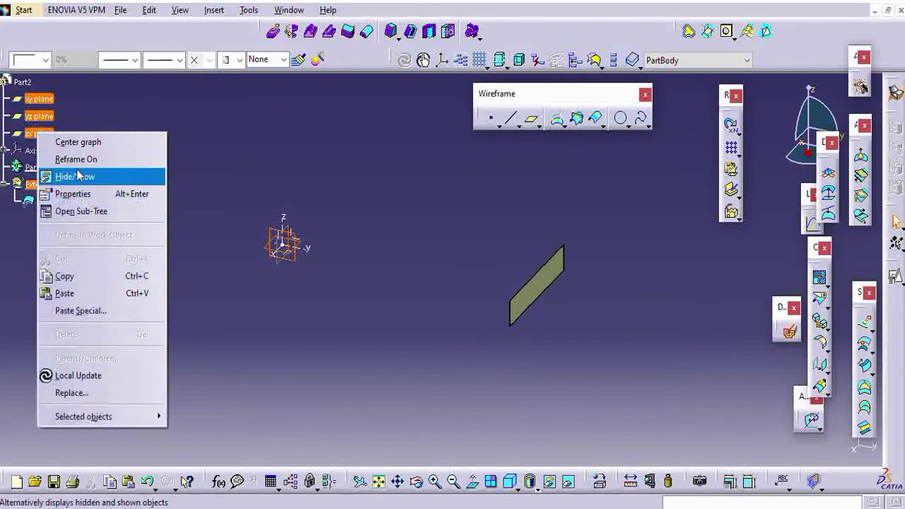
pyautogui.click(77, 176)
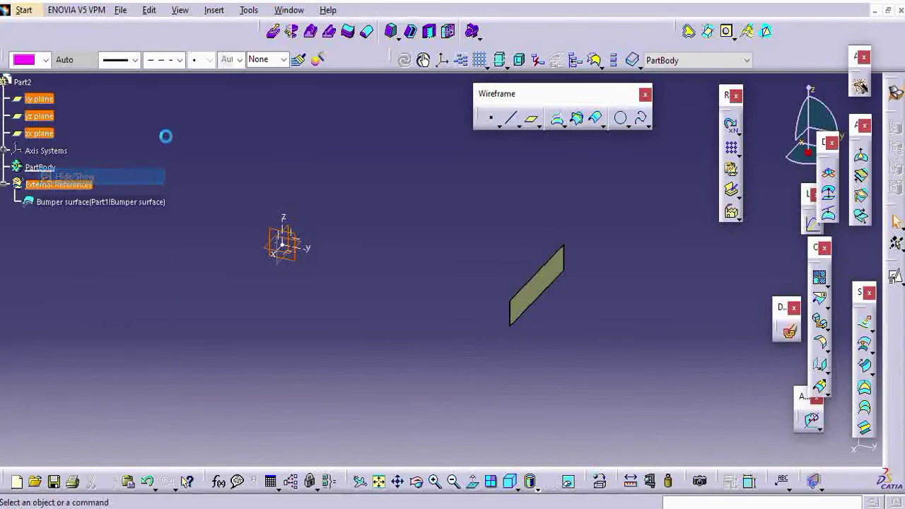
# Set Part2's part number to 'Front Bumper A surface' in its Properties.
pyautogui.rightClick(29, 84)
pyautogui.click(63, 140)
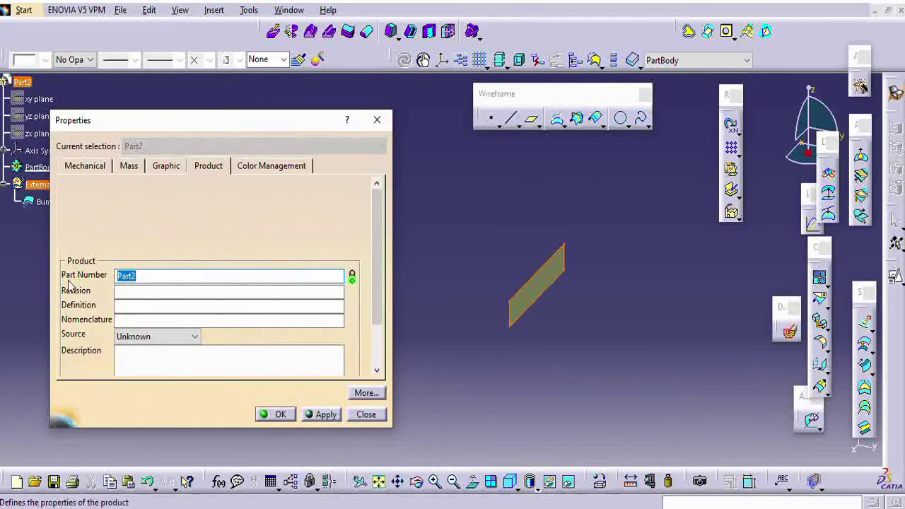
pyautogui.write('Front')
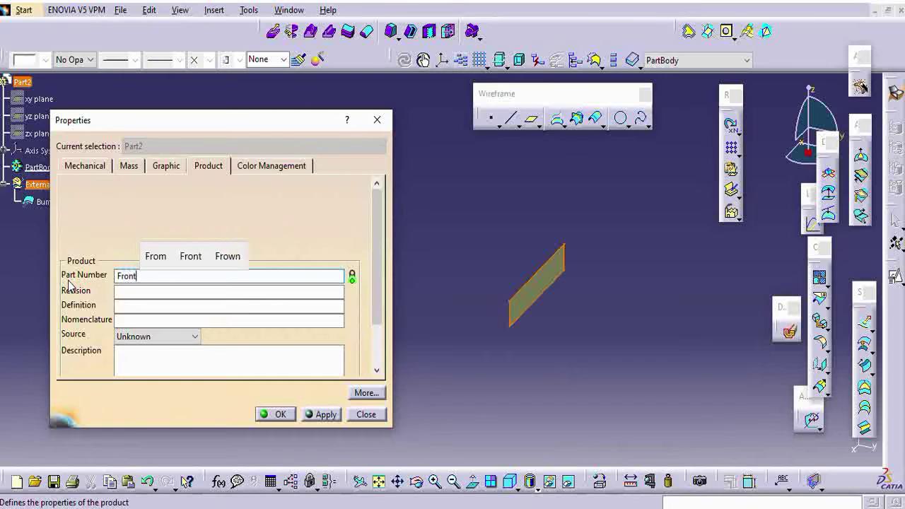
pyautogui.write(' Bumper ')
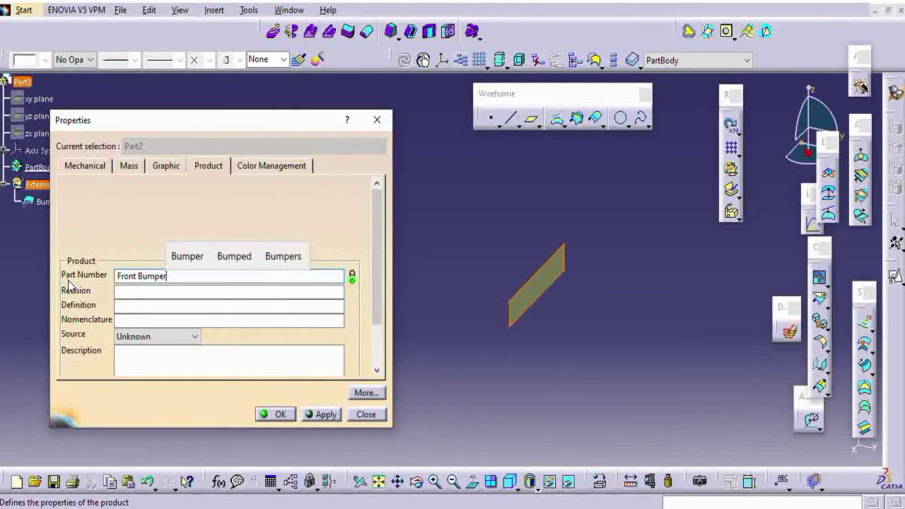
pyautogui.write('A surface')
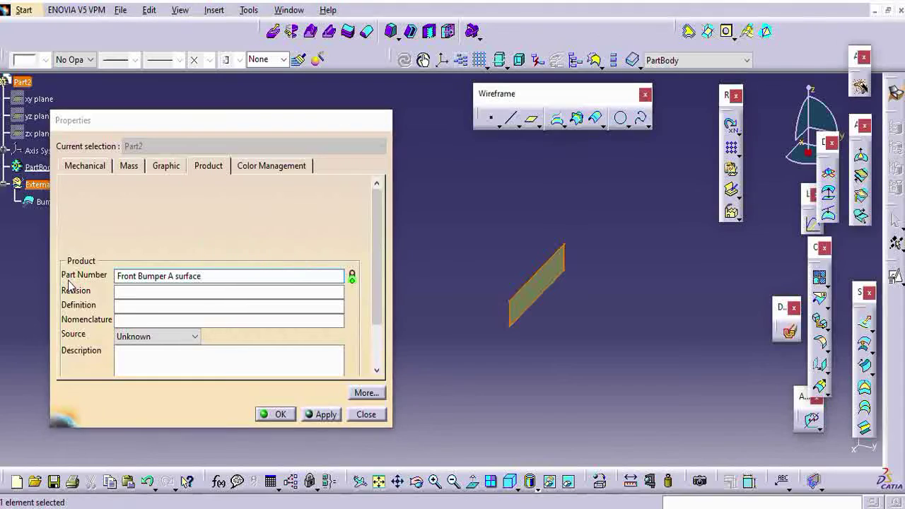
pyautogui.press('Return')
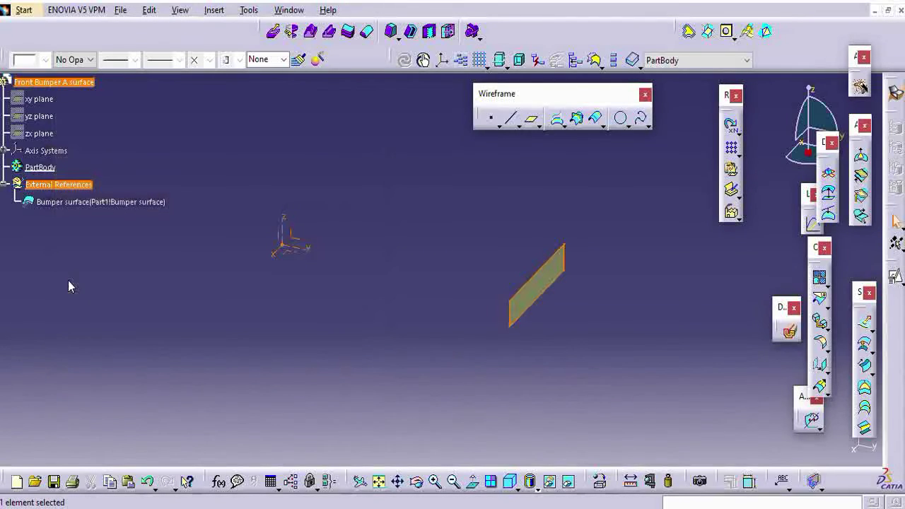
# Start a new axis system and create a new point for its origin.
pyautogui.click(402, 326)
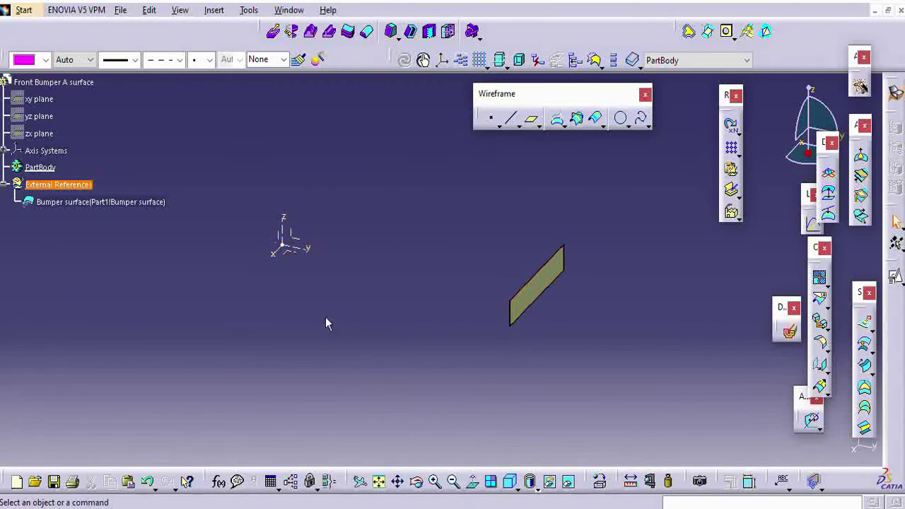
pyautogui.moveTo(361, 374); pyautogui.dragTo(368, 356, button='middle')
pyautogui.click(77, 202)
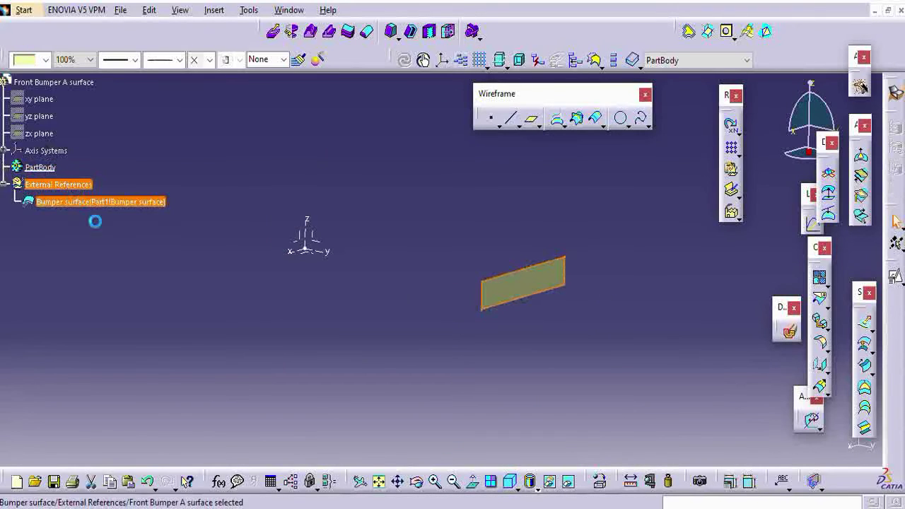
pyautogui.click(168, 319)
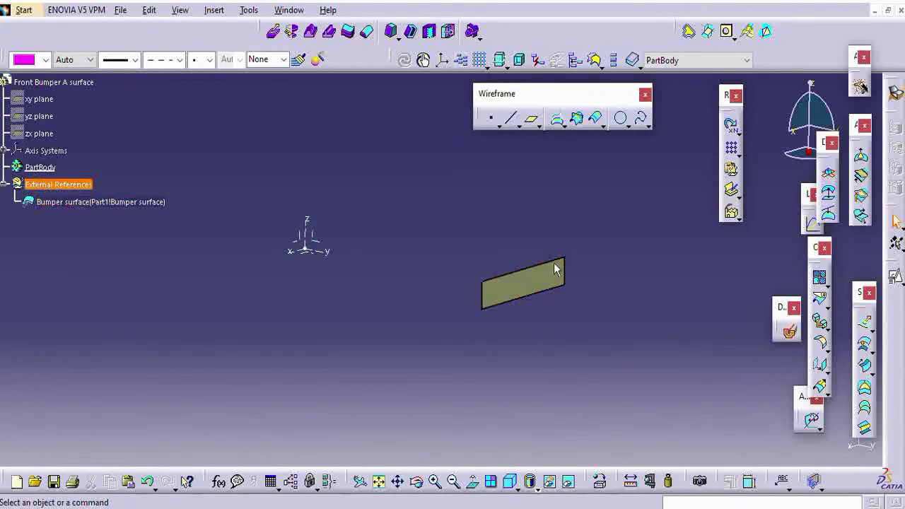
pyautogui.click(213, 9)
pyautogui.click(237, 145)
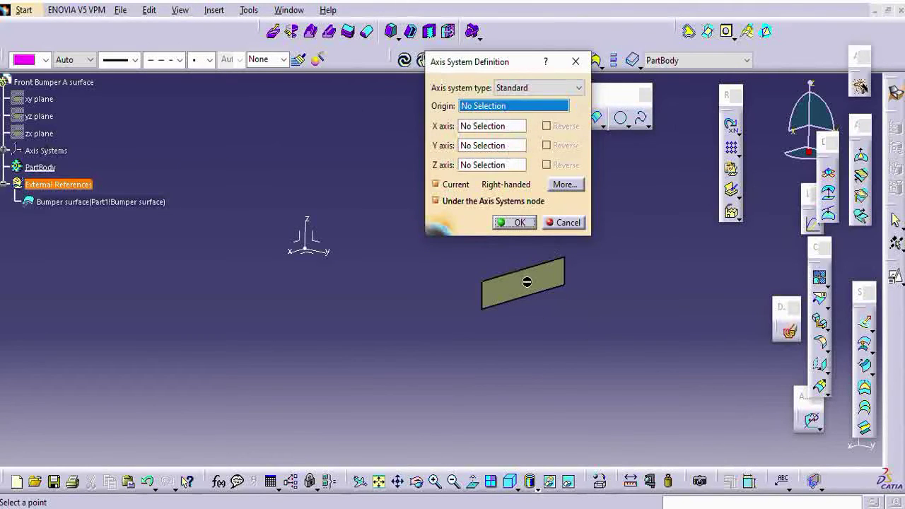
pyautogui.rightClick(516, 106)
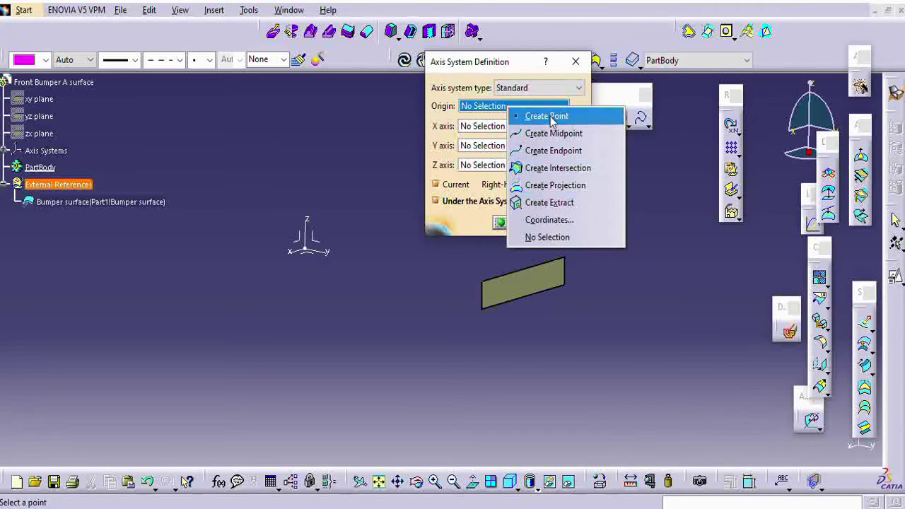
pyautogui.click(539, 115)
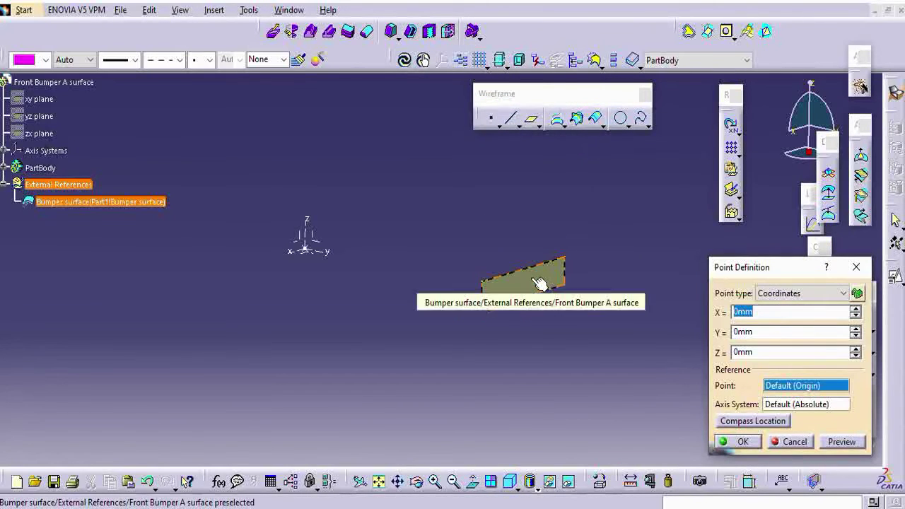
# Make the origin an On surface point on the Bumper surface at 0mm distance, confirming both dialogs.
pyautogui.click(535, 281)
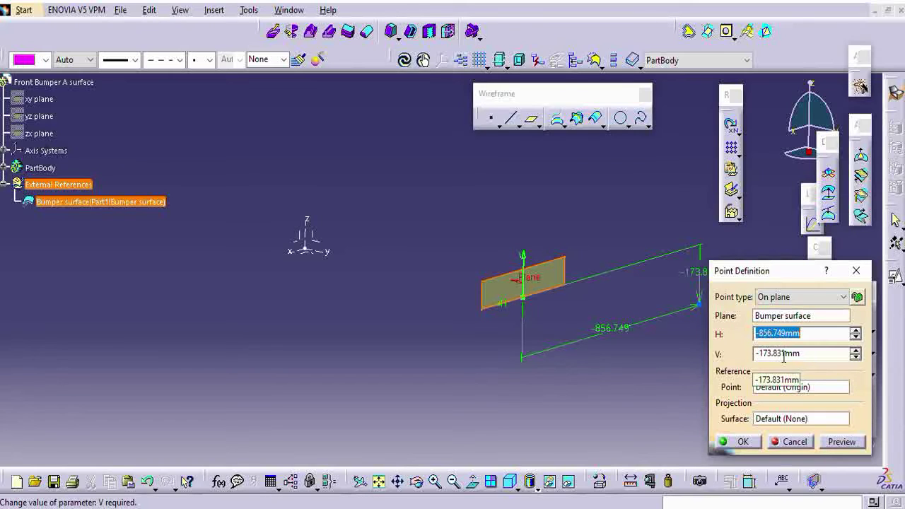
pyautogui.click(778, 297)
pyautogui.click(783, 342)
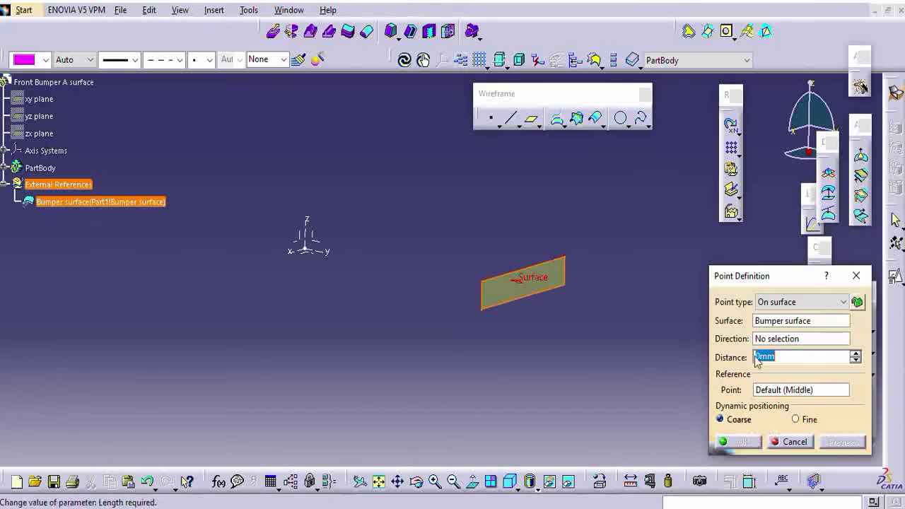
pyautogui.click(524, 284)
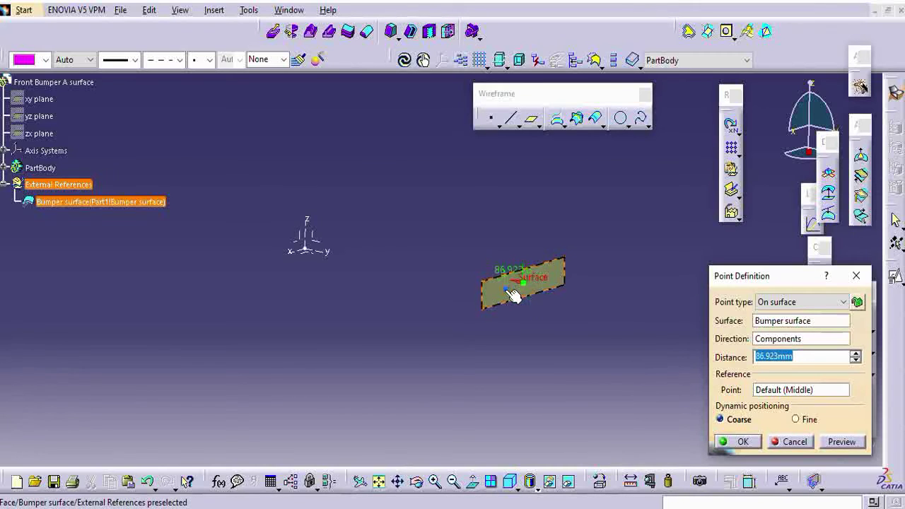
pyautogui.doubleClick(783, 357)
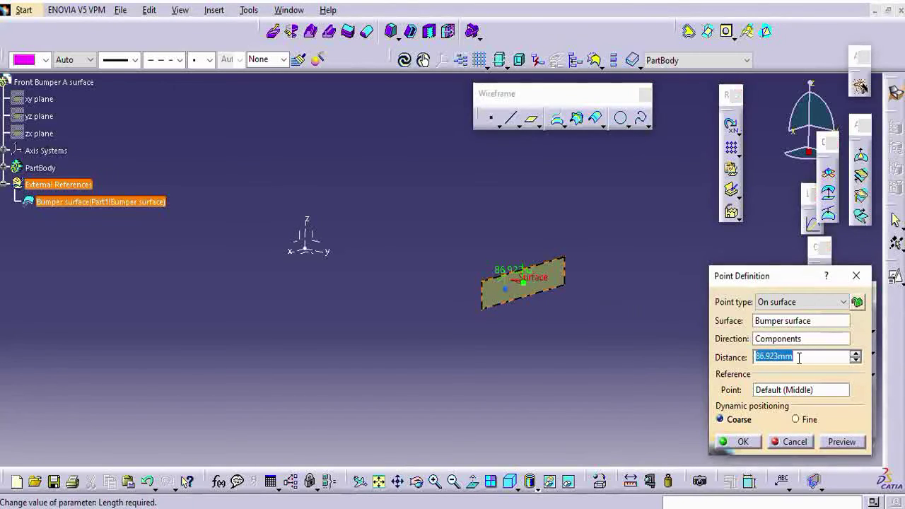
pyautogui.write('0')
pyautogui.click(736, 441)
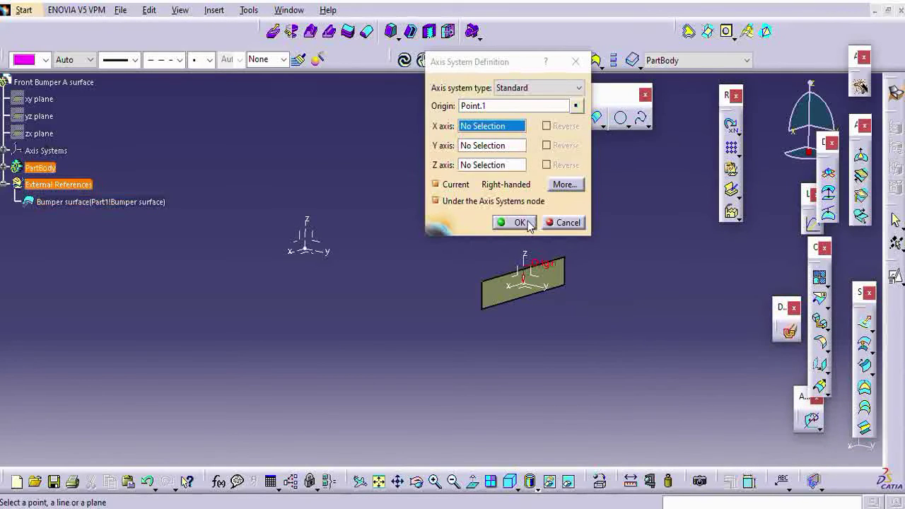
pyautogui.click(518, 223)
pyautogui.moveTo(453, 305); pyautogui.dragTo(566, 318, button='middle')
# Change Axis System.2's feature name to 'Working Axis' in its Properties.
pyautogui.click(5, 151)
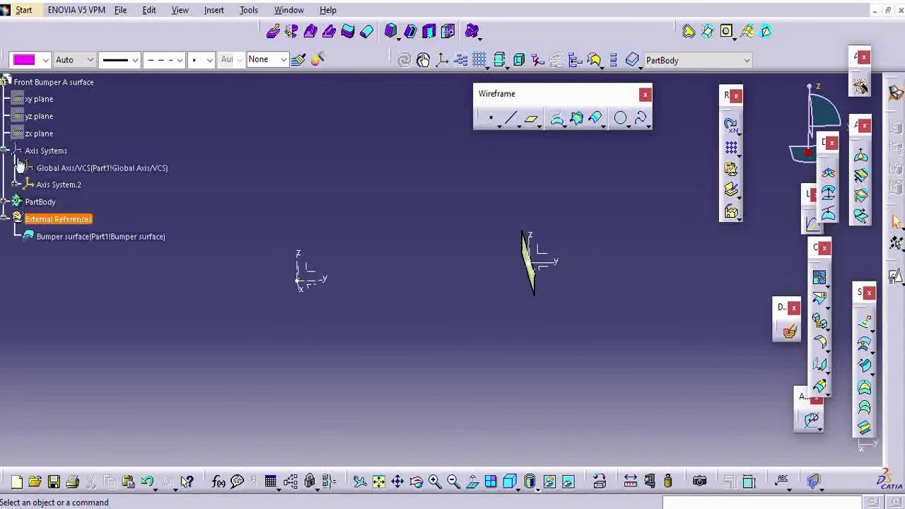
pyautogui.rightClick(55, 184)
pyautogui.click(106, 244)
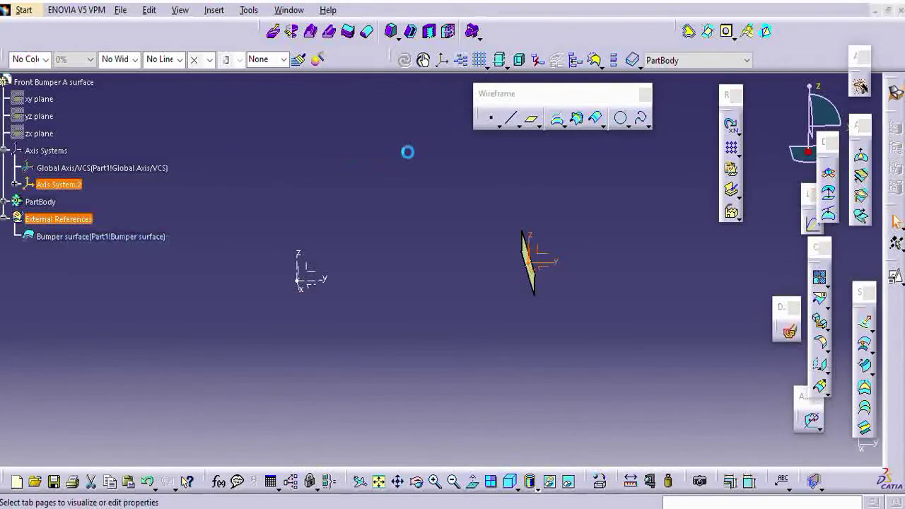
pyautogui.click(161, 168)
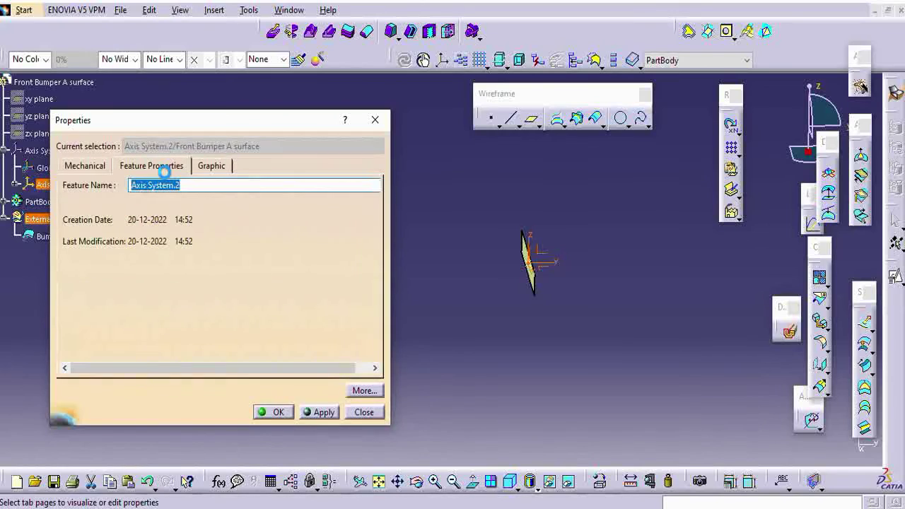
pyautogui.press('BackSpace')
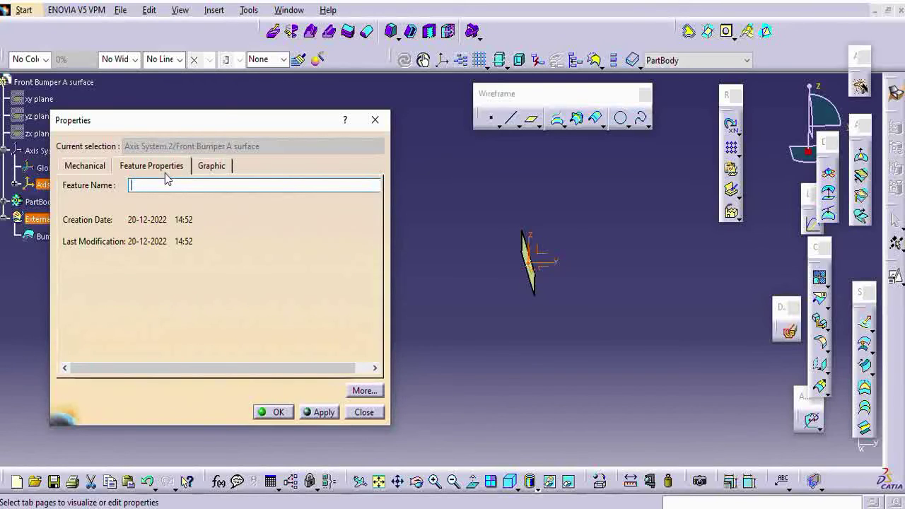
pyautogui.write('Work')
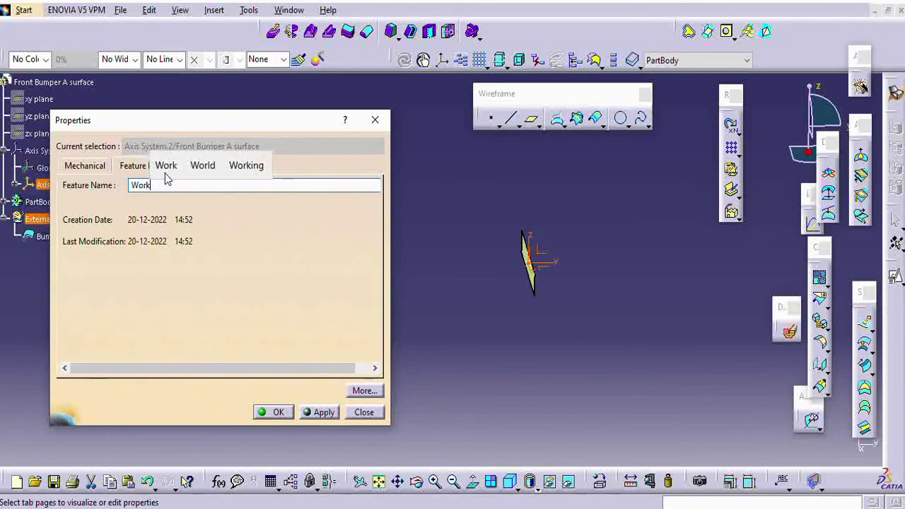
pyautogui.write('ing Axis')
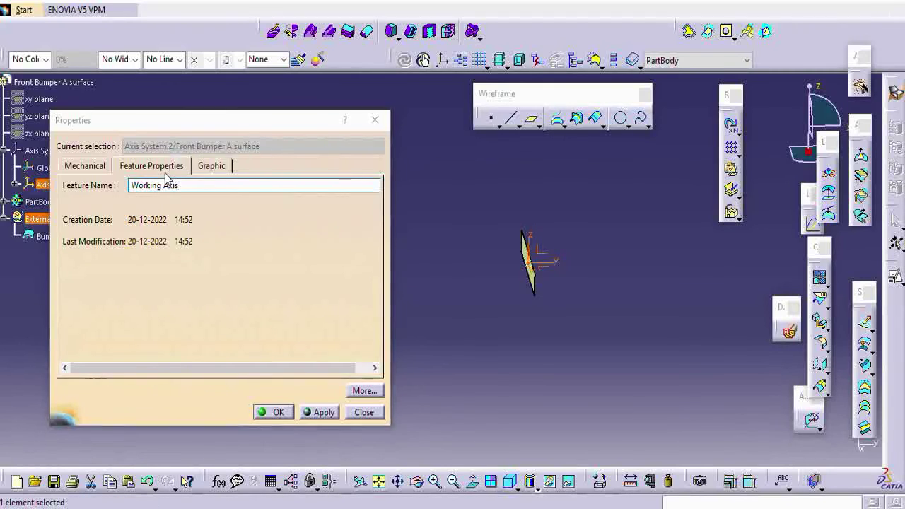
pyautogui.press('Return')
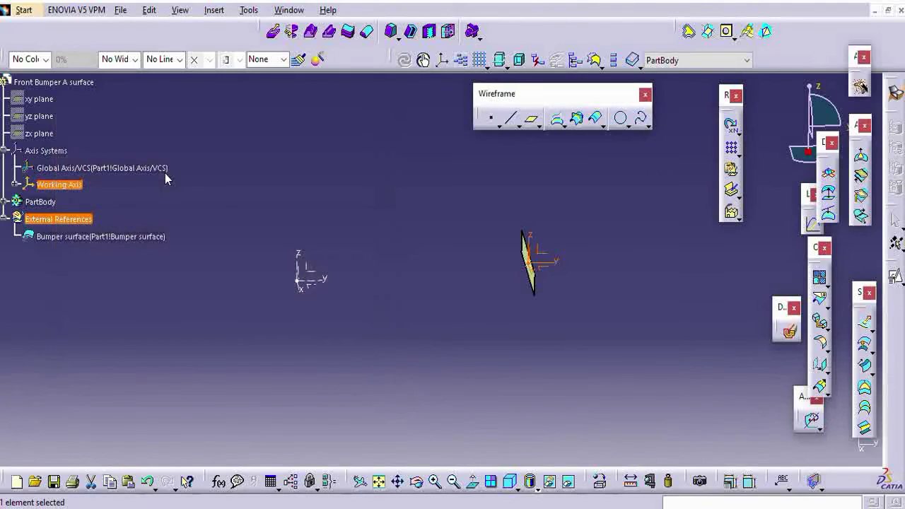
pyautogui.click(399, 154)
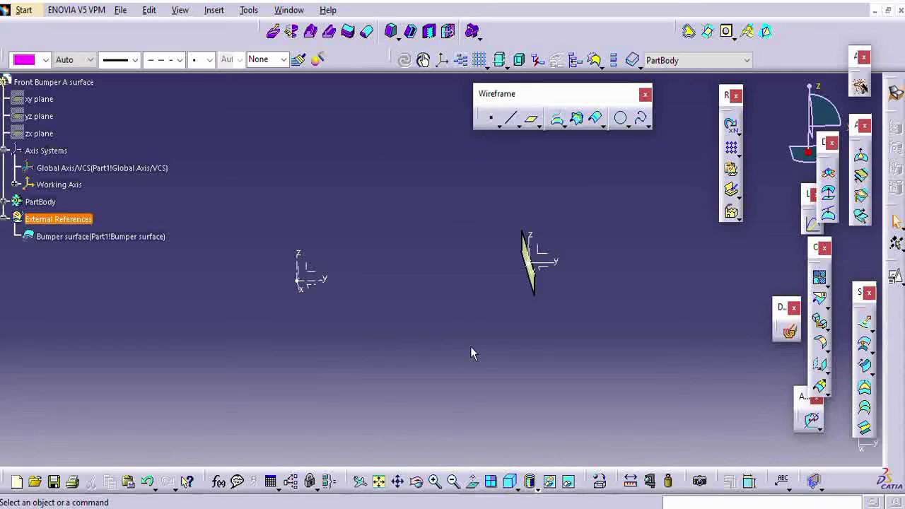
# Orbit the view and collapse the Axis Systems branch in the specification tree.
pyautogui.moveTo(472, 353); pyautogui.dragTo(407, 357, button='middle')
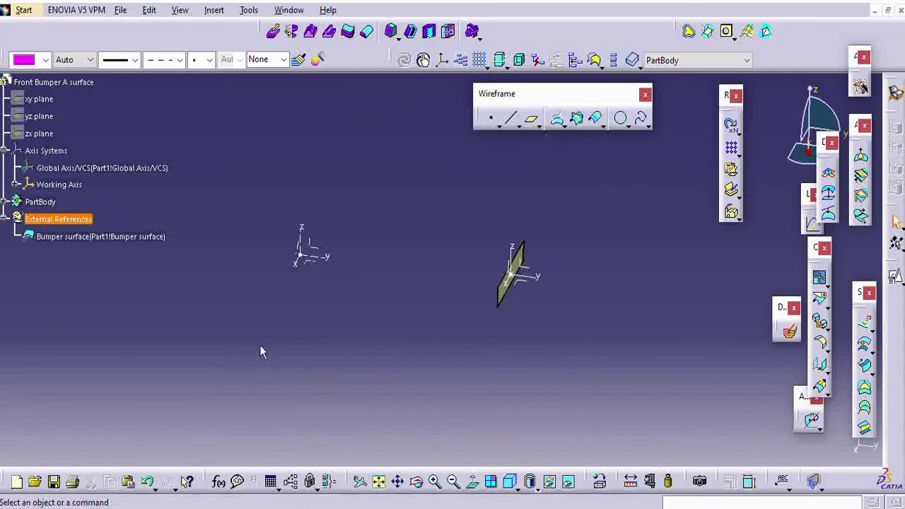
pyautogui.click(4, 151)
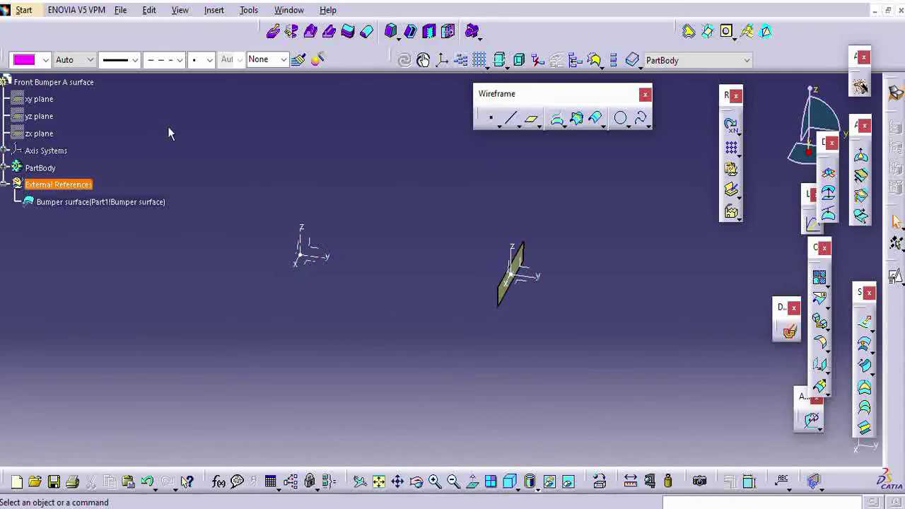